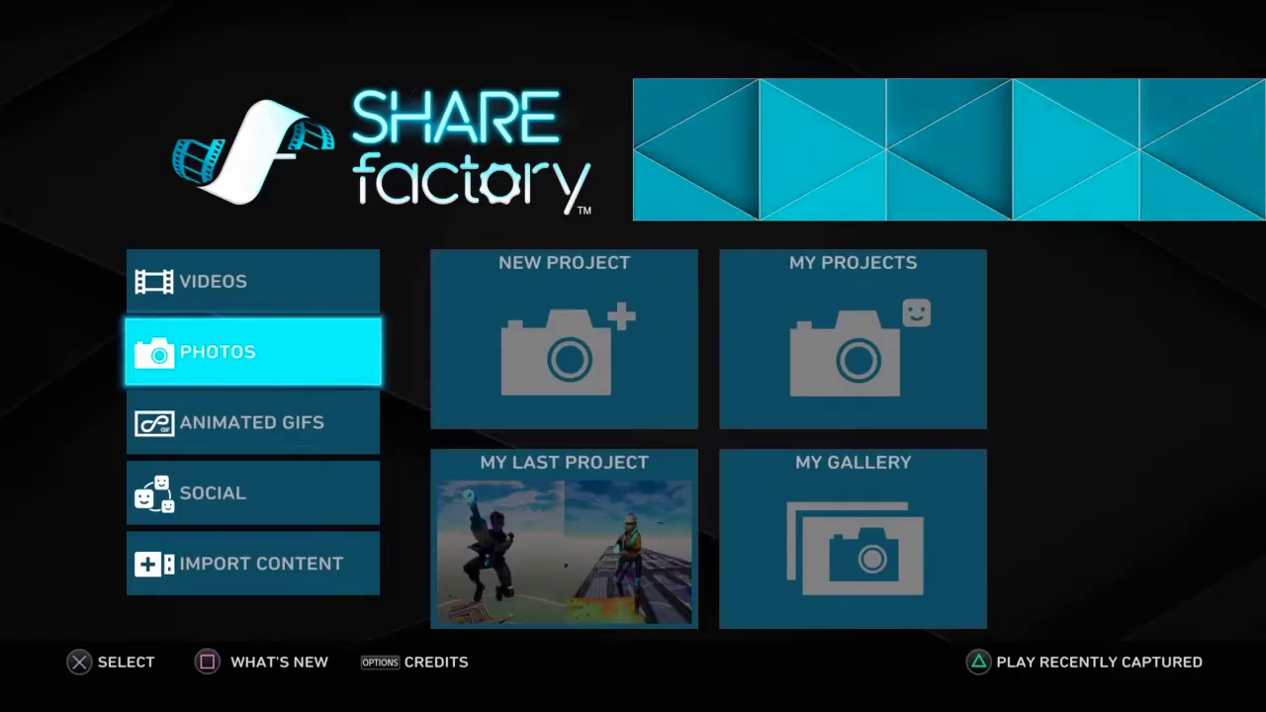
pyautogui.press('Right')
pyautogui.press('Down')
pyautogui.press('Up')
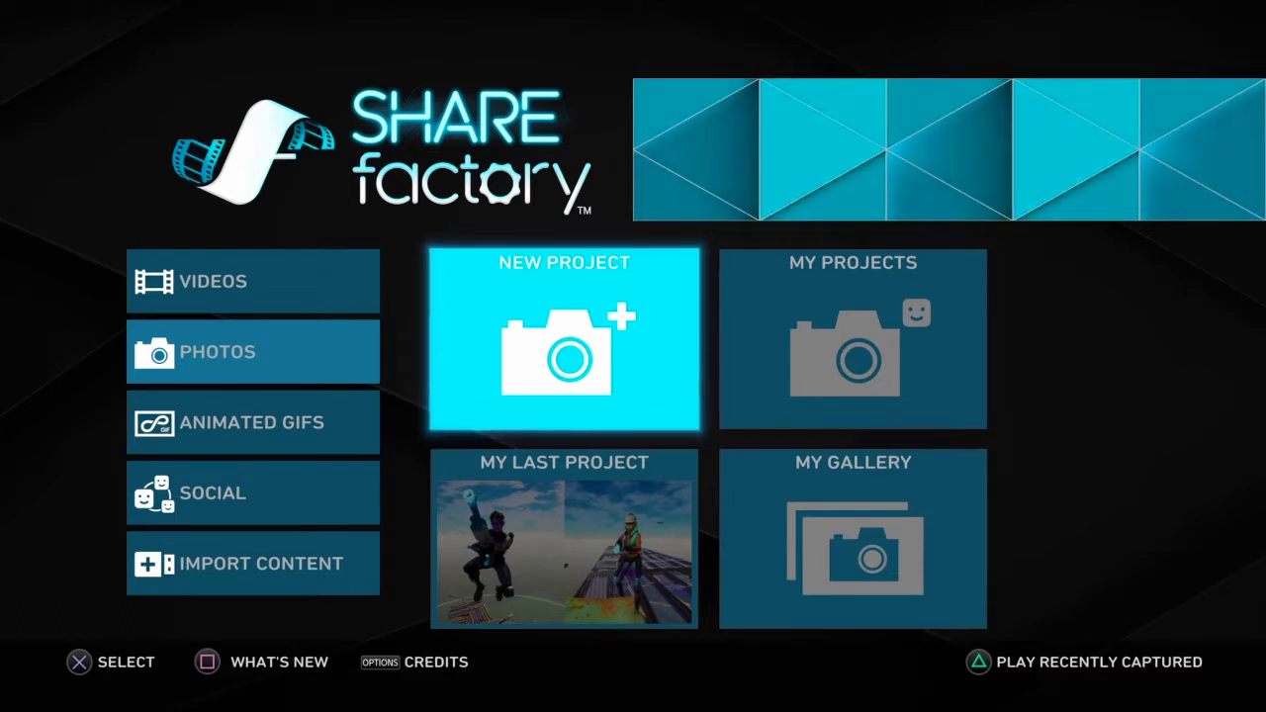
pyautogui.press('Down')
pyautogui.press('Up')
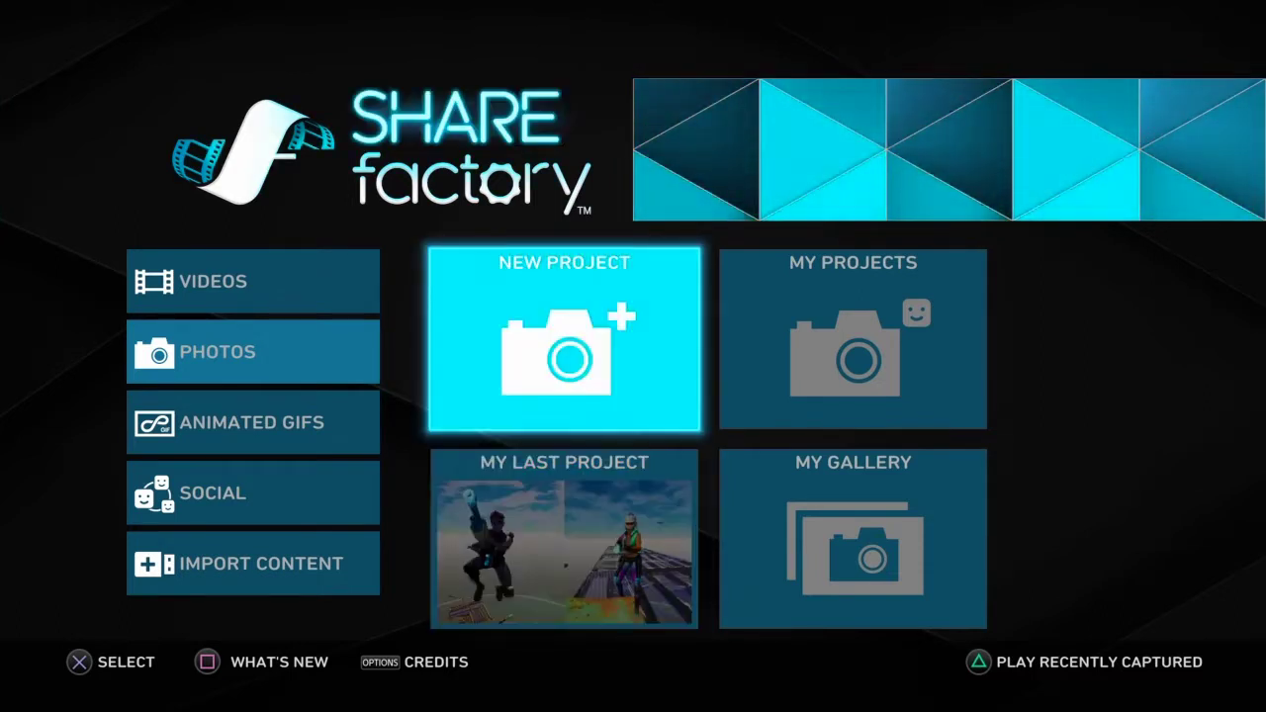
pyautogui.press('Return')
pyautogui.press('Right')
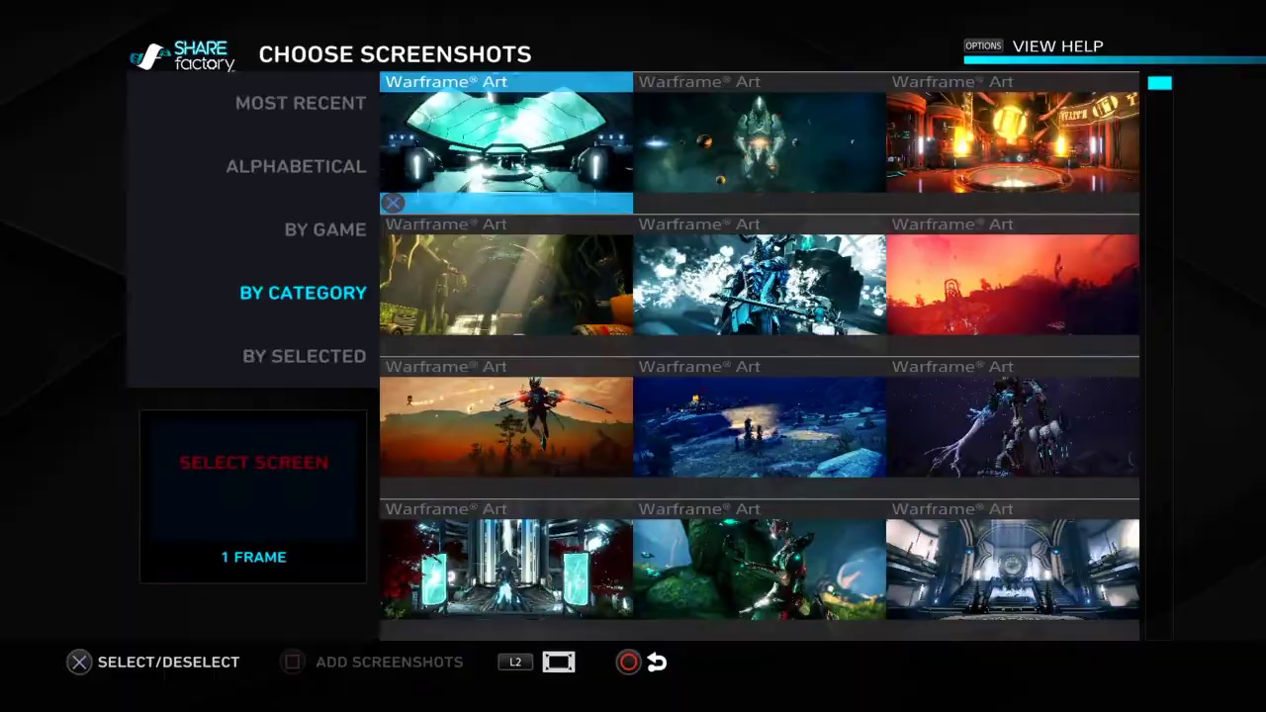
pyautogui.press('space')
pyautogui.press('Escape')
# - Open the last photo project, which combines two game screenshots in side-by-side frames
pyautogui.press('Right')
pyautogui.press('Down')
pyautogui.press('Up')
pyautogui.press('Right')
pyautogui.press('Down')
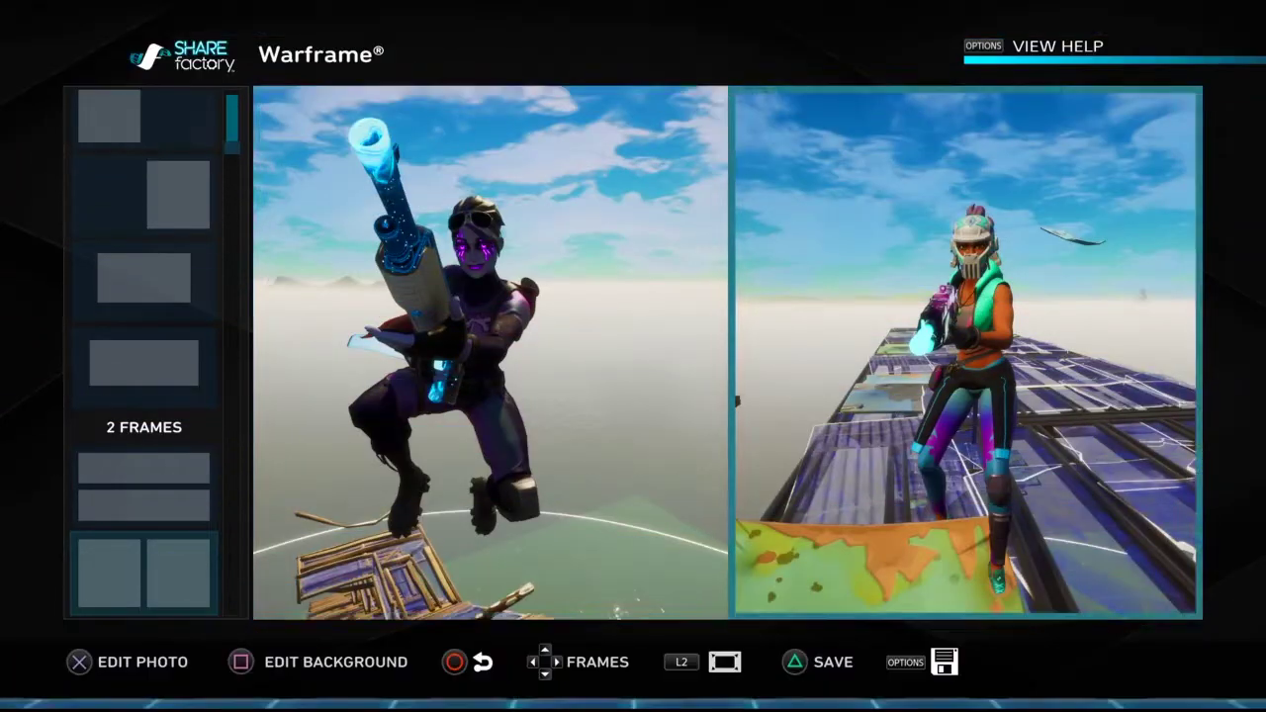
# - Set the border spacing around and between the two photo frames to 30
pyautogui.press('Left')
pyautogui.press('s')
pyautogui.press('Right')
pyautogui.press('Right')
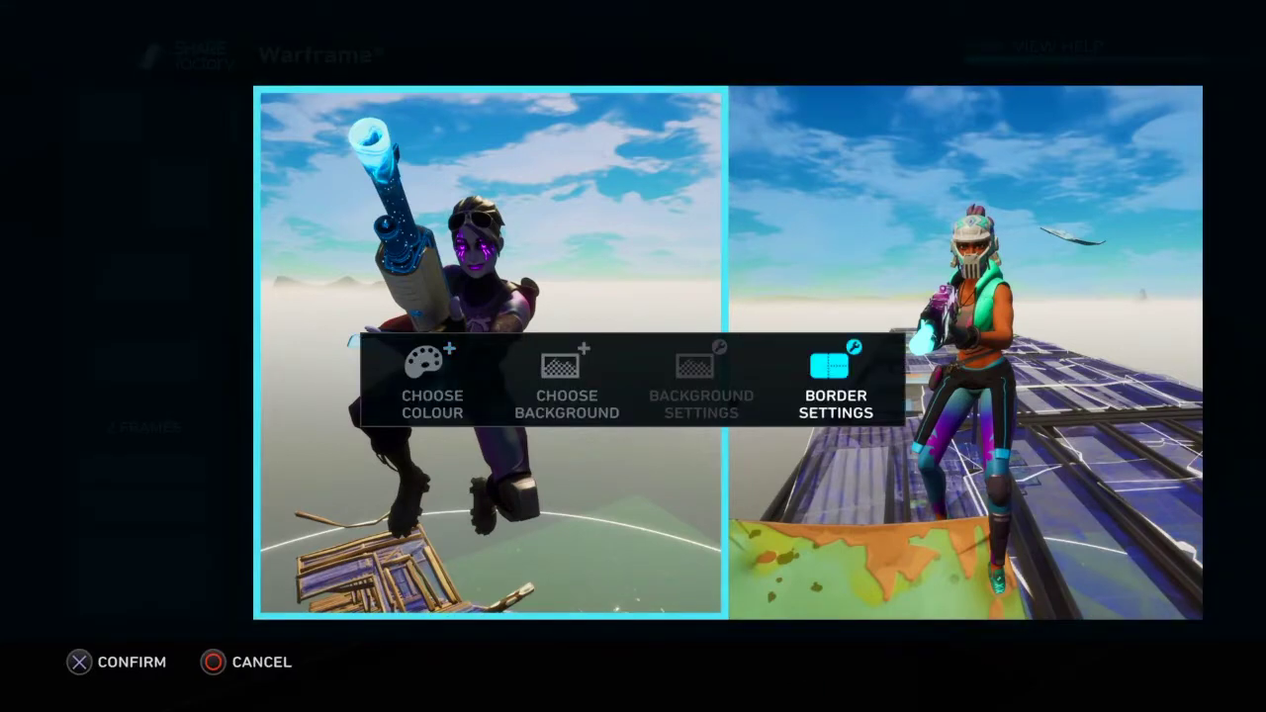
pyautogui.press('Return')
pyautogui.press('Right')
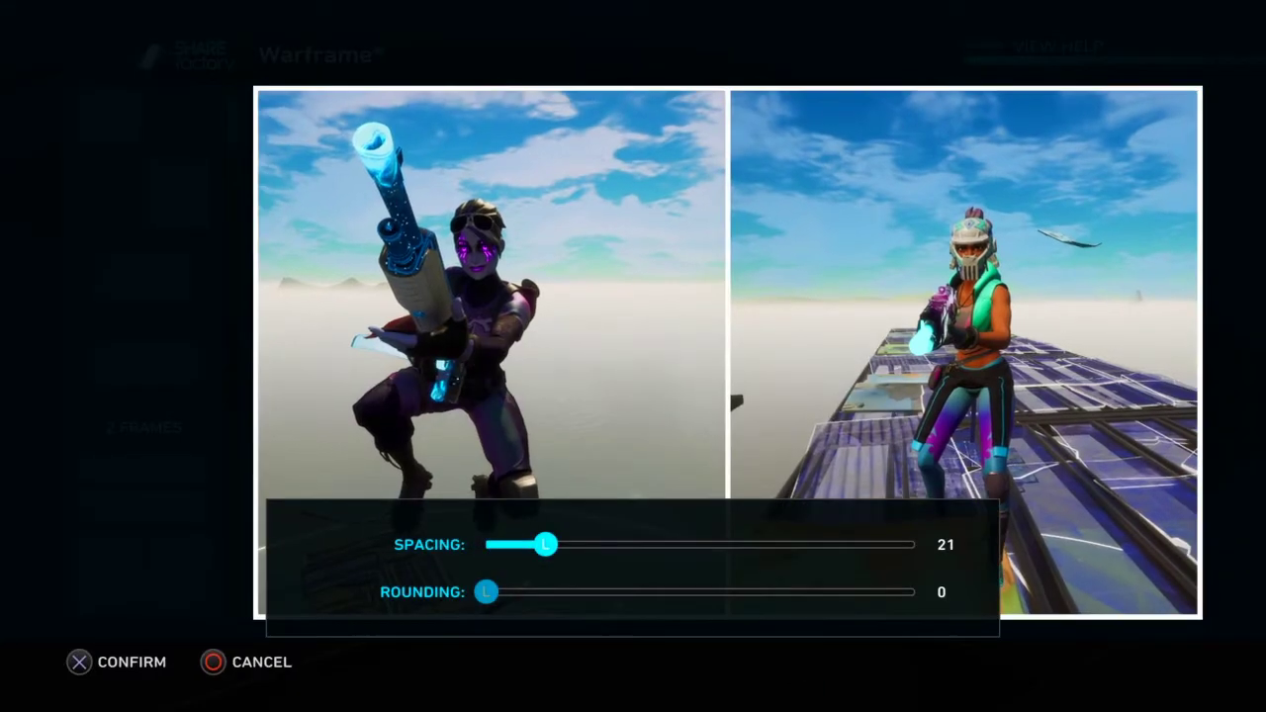
pyautogui.press('Right')
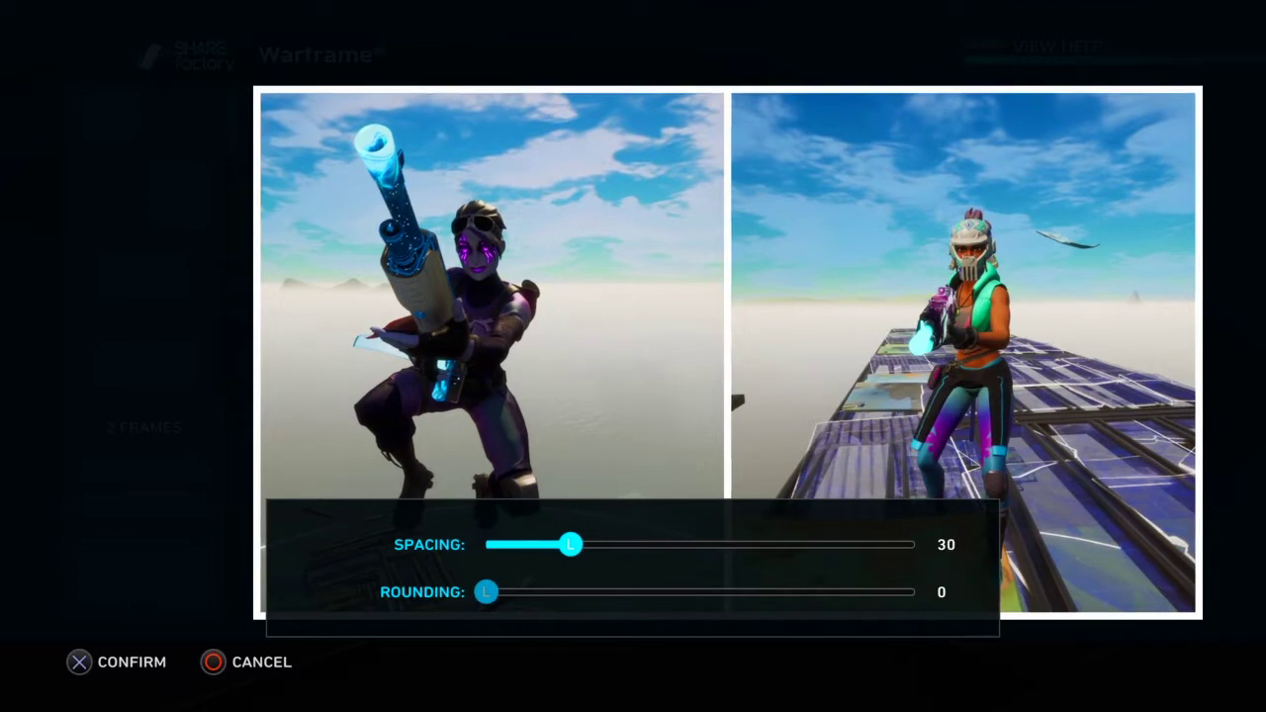
pyautogui.press('Return')
# - Set the frames' border spacing to 0 and stay in the project without exiting
pyautogui.press('s')
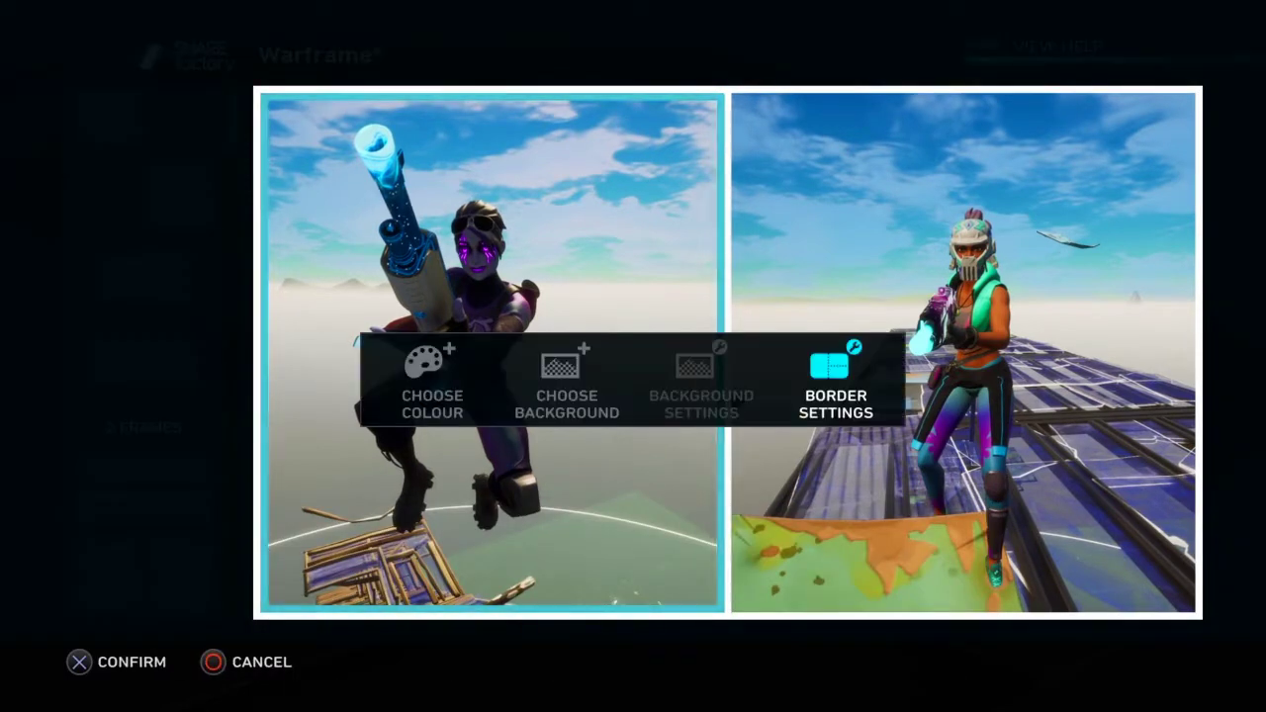
pyautogui.press('Return')
pyautogui.press('Left')
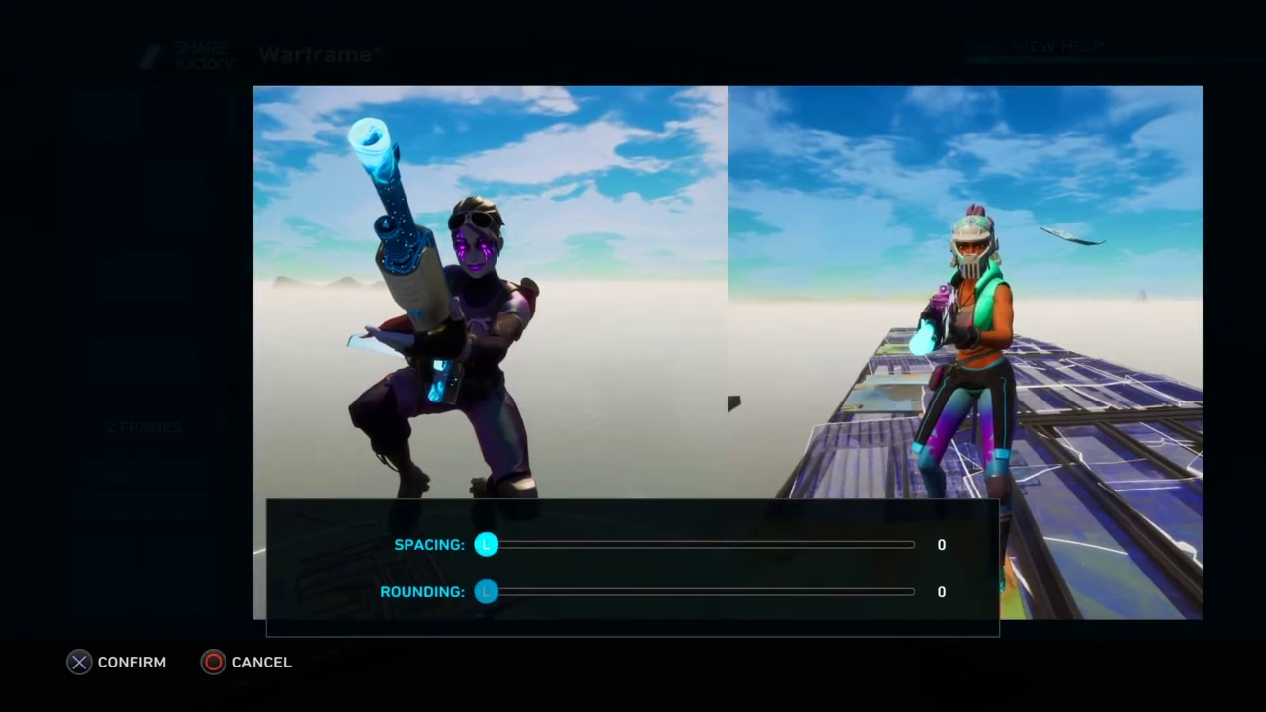
pyautogui.press('Return')
pyautogui.press('Escape')
pyautogui.press('Escape')
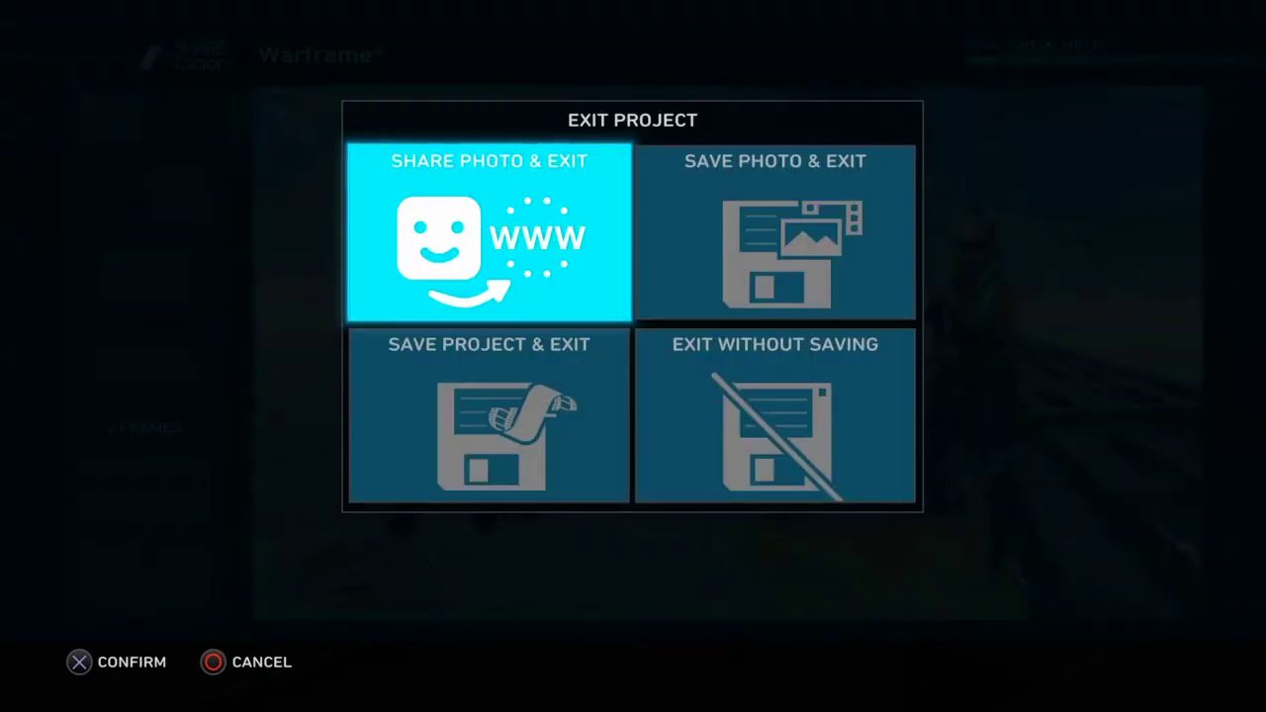
pyautogui.press('Escape')
# - Add a saturation-boosting filter to the left photo of the two-frame layout
pyautogui.press('Right')
pyautogui.press('Left')
pyautogui.press('Return')
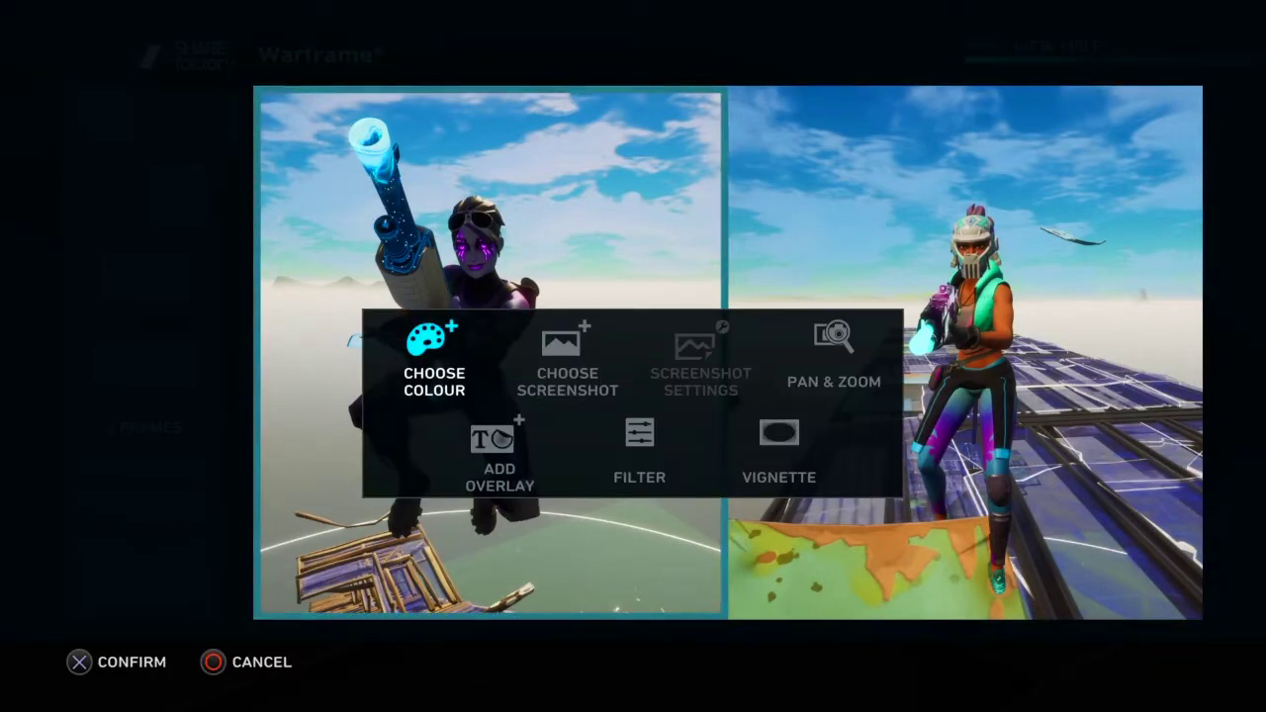
pyautogui.press('Right')
pyautogui.press('Return')
pyautogui.press('Return')
pyautogui.press('Right')
pyautogui.press('Return')
# - Add a matching saturation-boosting filter to the right photo of the two-frame layout
pyautogui.press('Right')
pyautogui.press('Return')
pyautogui.press('Return')
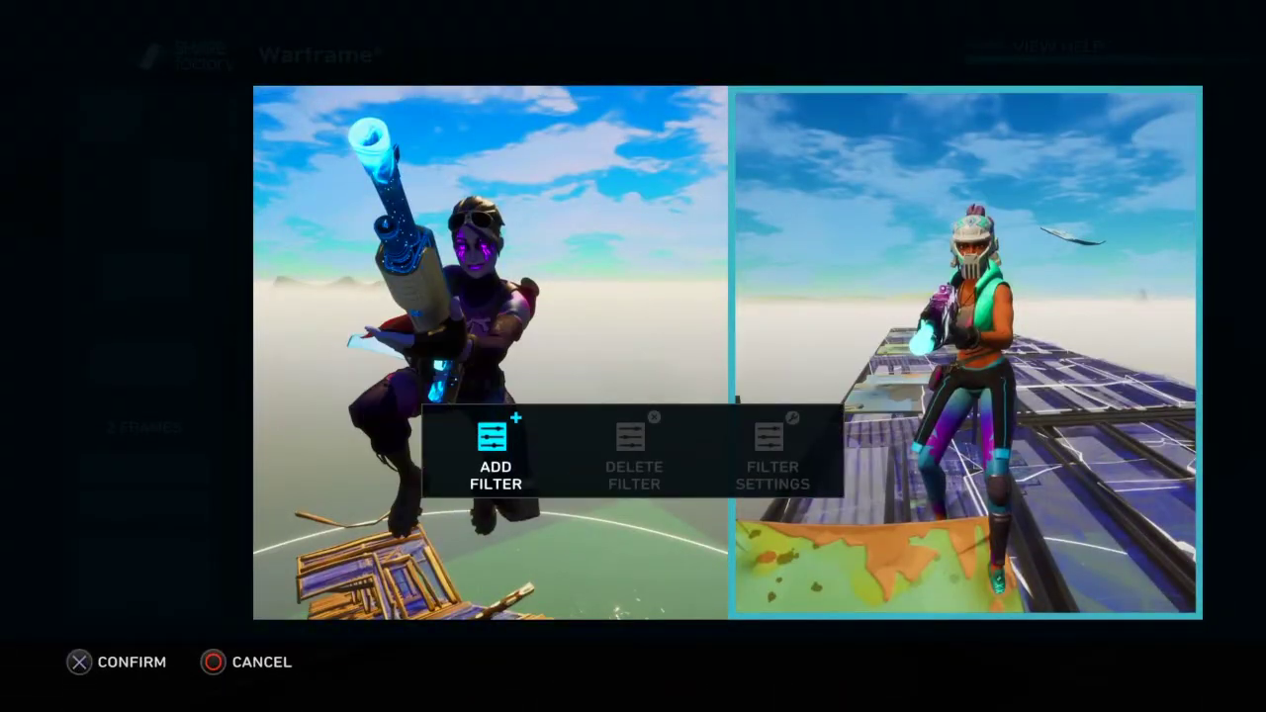
pyautogui.press('Return')
pyautogui.press('Return')
# - Review the first clip of the video project up to the start of the two-photo clip
pyautogui.press('Left')
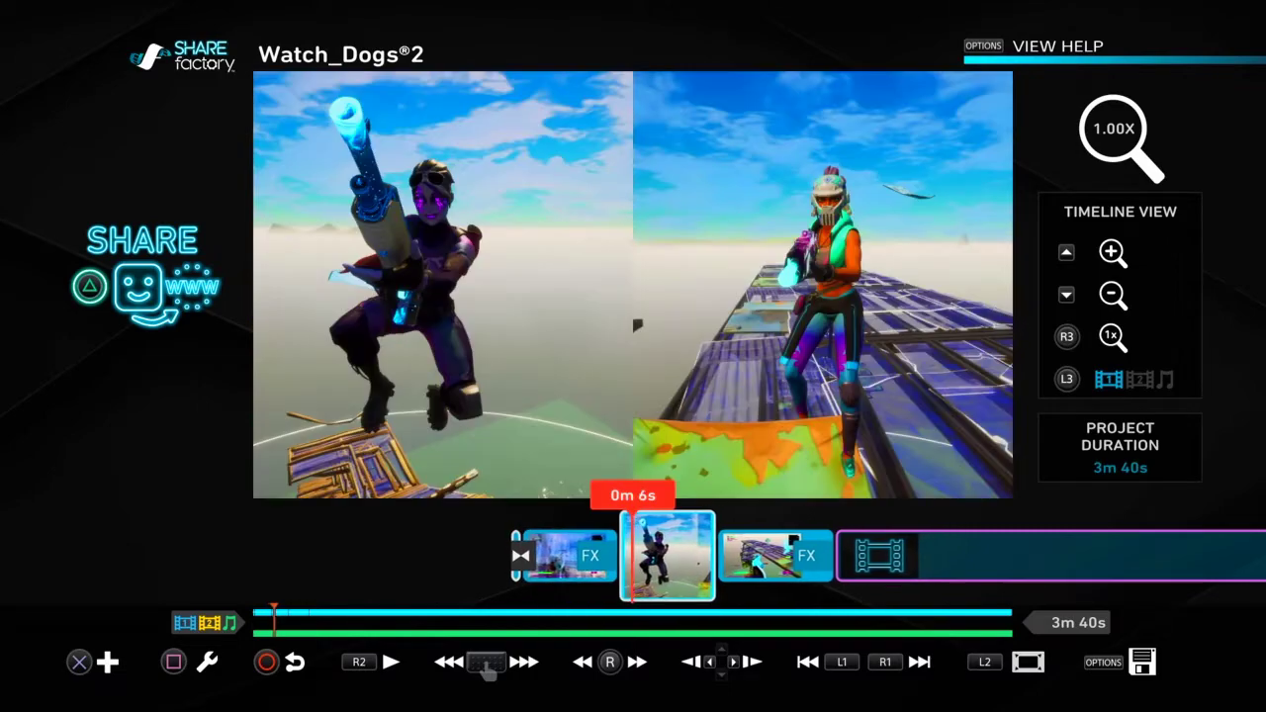
pyautogui.press('Left')
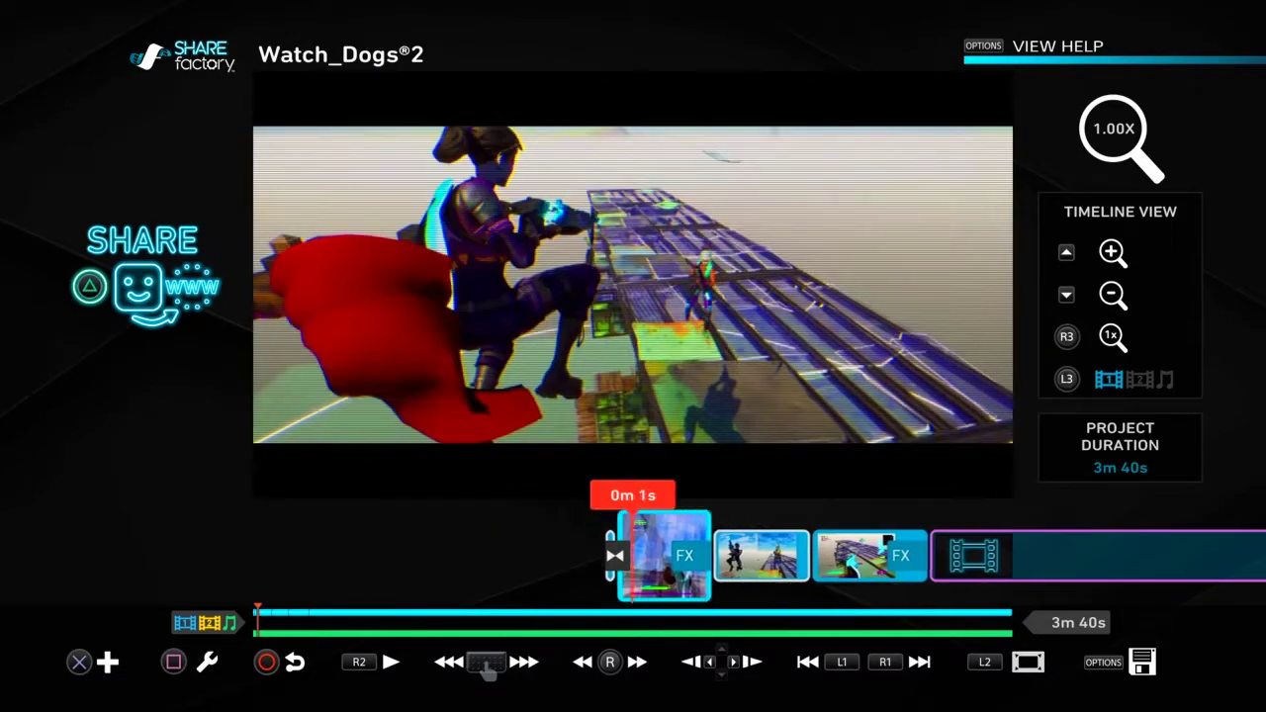
pyautogui.press('Right')
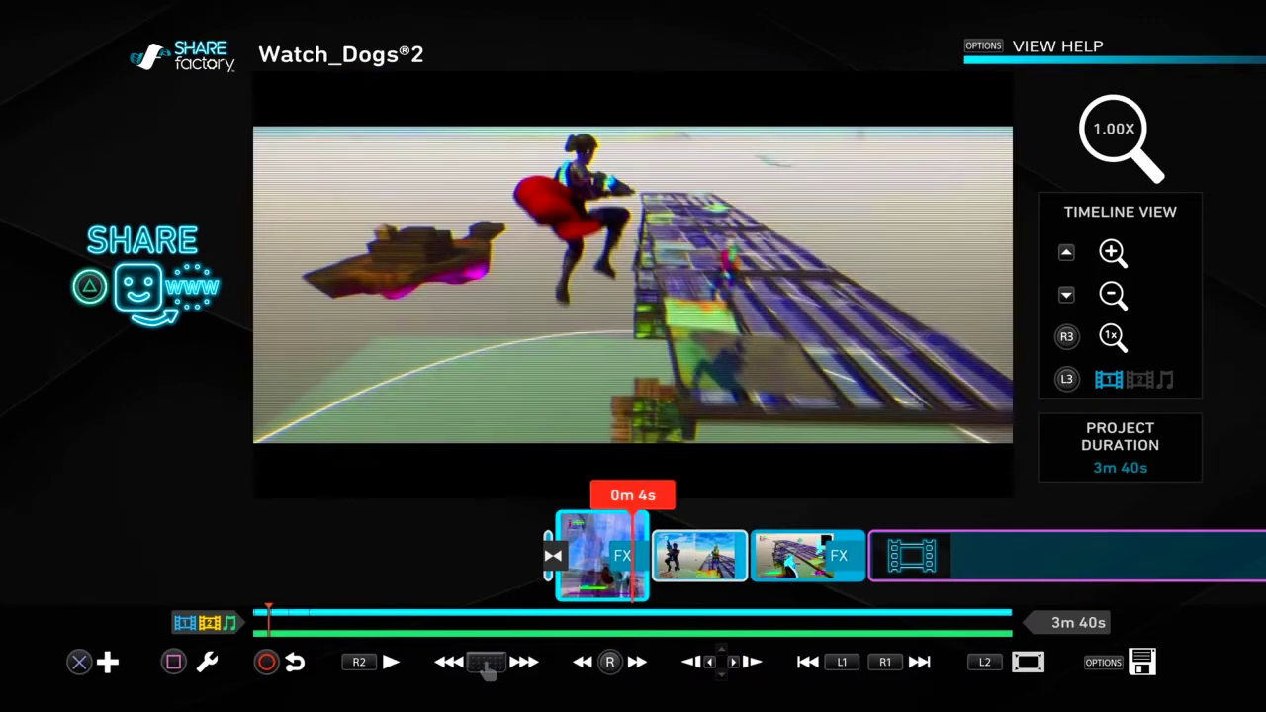
pyautogui.press('space')
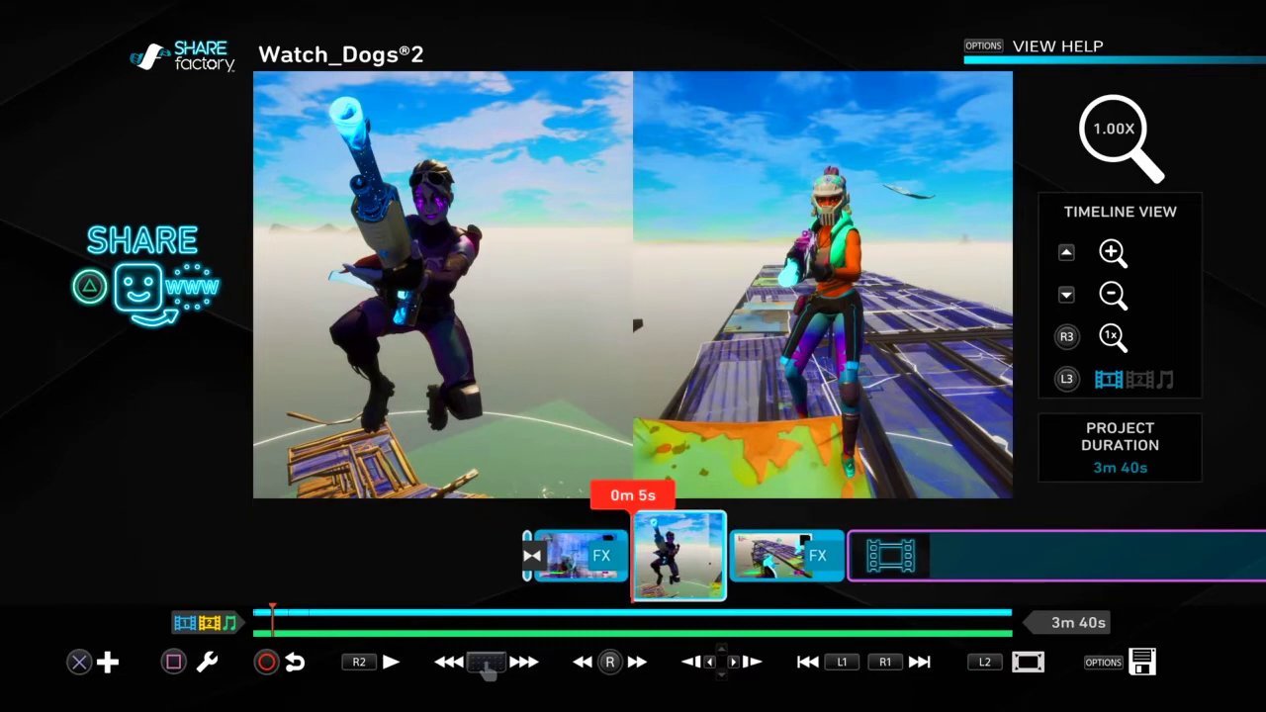
# - Split the two-photo clip at 0m 7s on the timeline
pyautogui.press('s')
pyautogui.press('Left')
pyautogui.press('Up')
pyautogui.press('Right')
pyautogui.press('Left')
pyautogui.press('Return')
pyautogui.press('space')
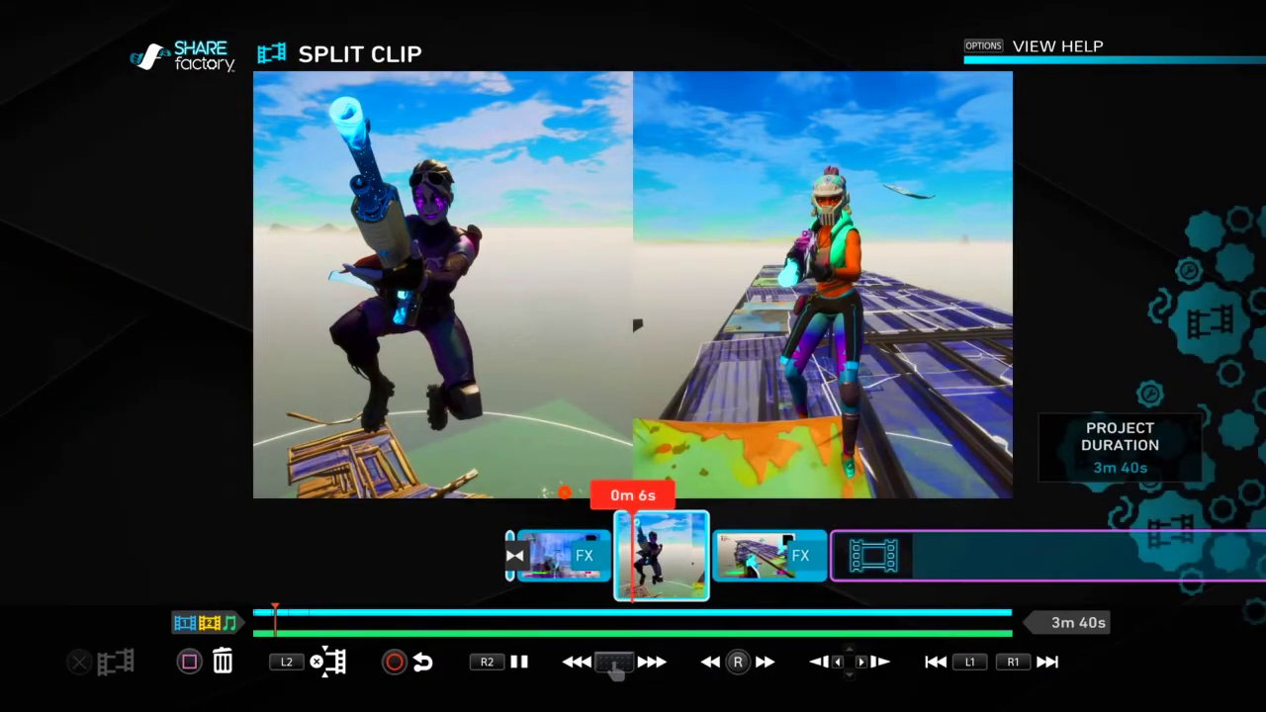
pyautogui.press('Return')
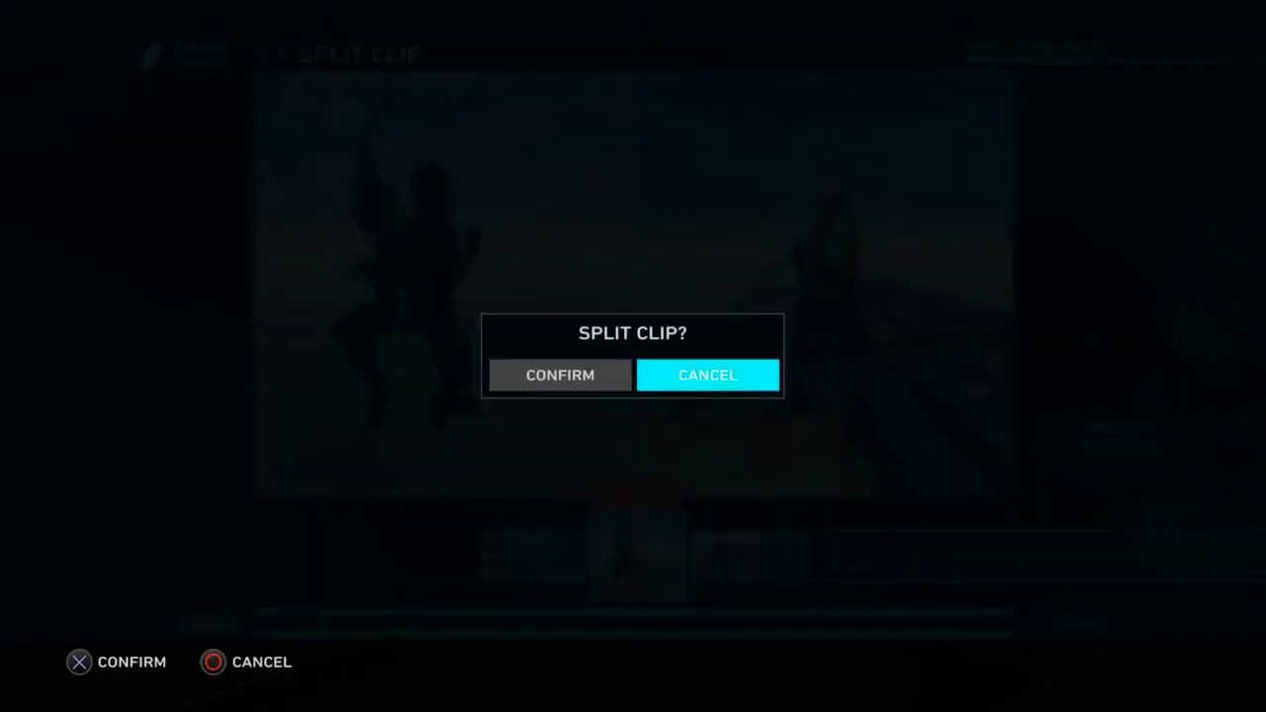
pyautogui.press('Left')
pyautogui.press('Return')
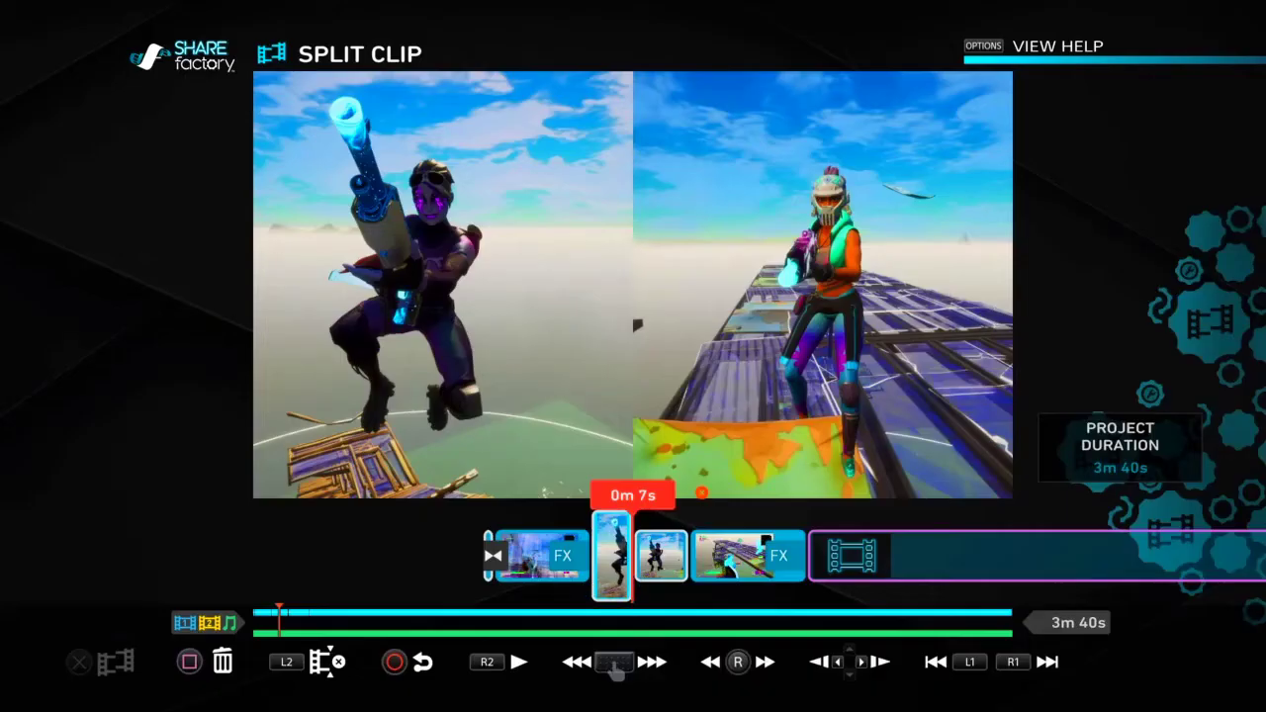
# - Delete the second part of the split two-photo clip and leave the split mode
pyautogui.press('Delete')
pyautogui.press('Left')
pyautogui.press('Return')
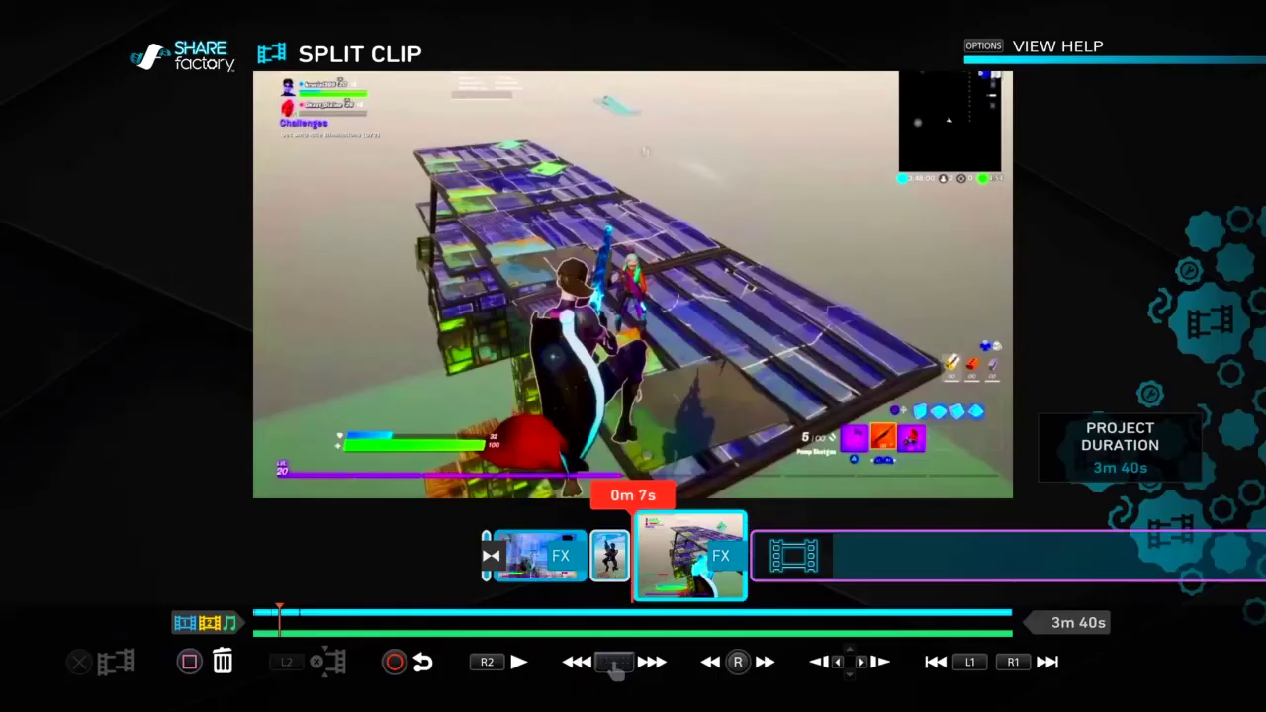
pyautogui.press('space')
pyautogui.press('Left')
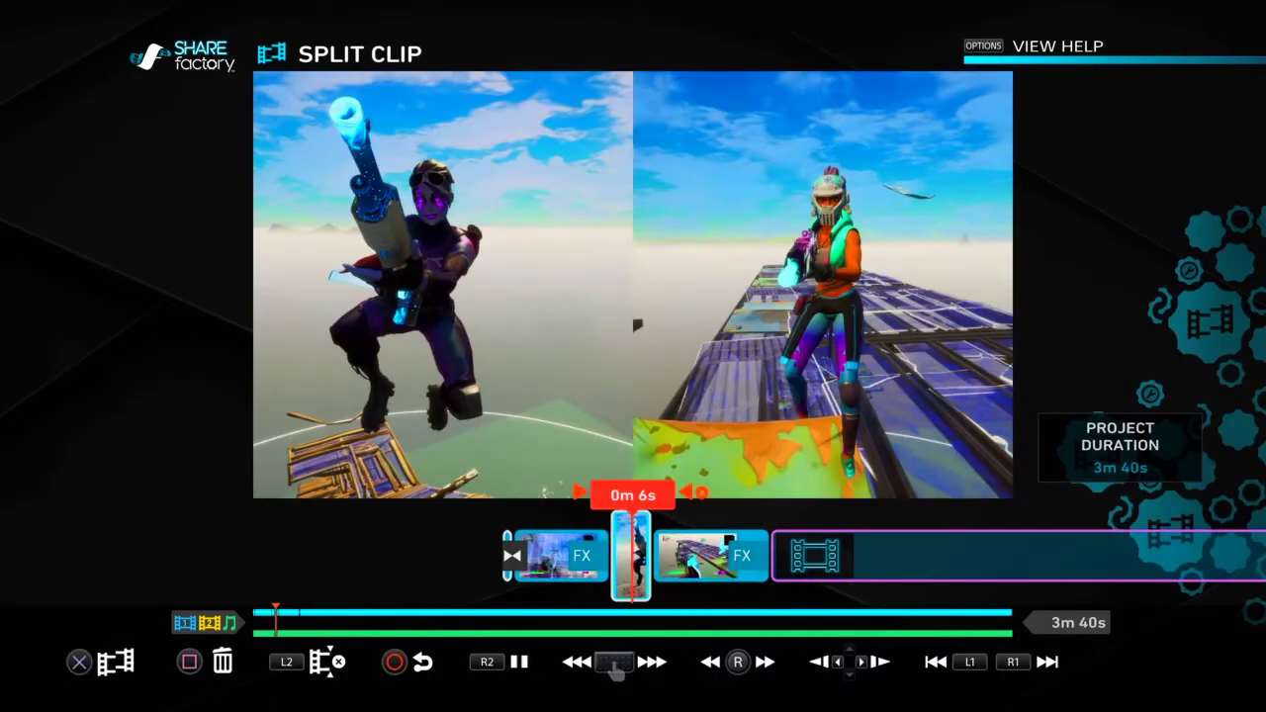
pyautogui.press('Escape')
# - Preview the cut from the first clip into the shortened two-photo clip
pyautogui.press('Right')
pyautogui.press('space')
pyautogui.press('Left')
pyautogui.press('Right')
pyautogui.press('Left')
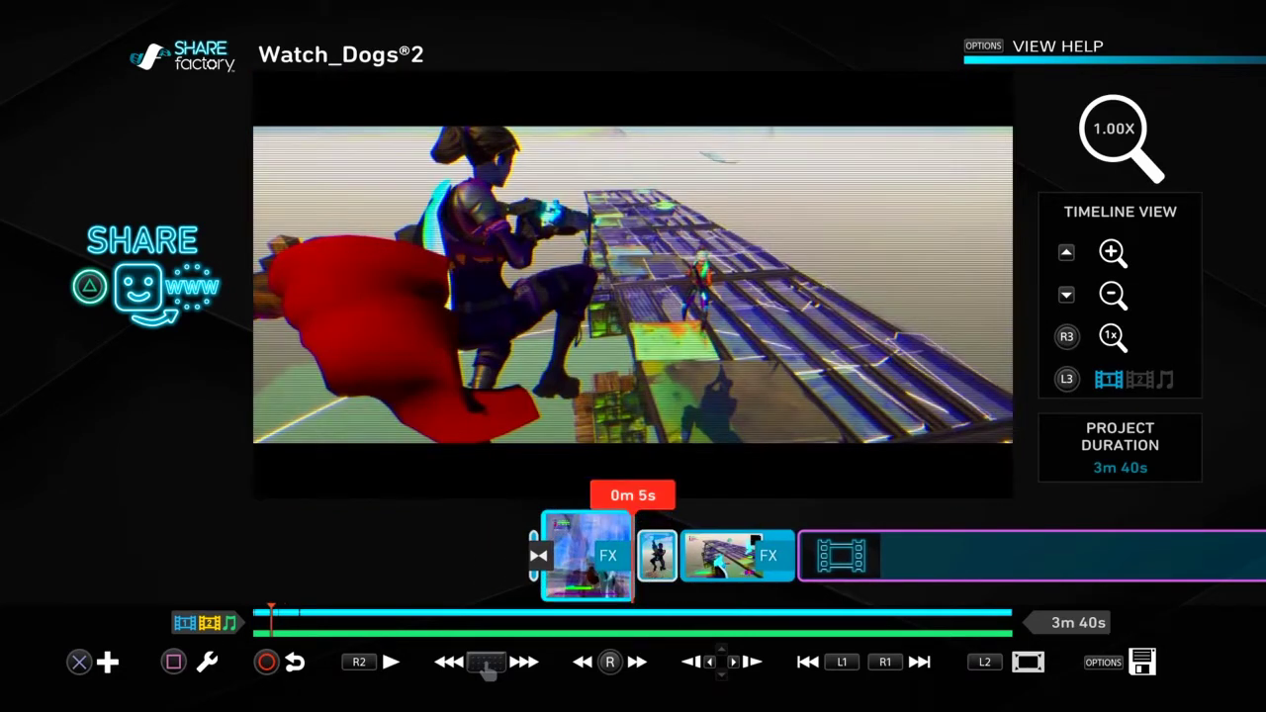
pyautogui.press('Right')
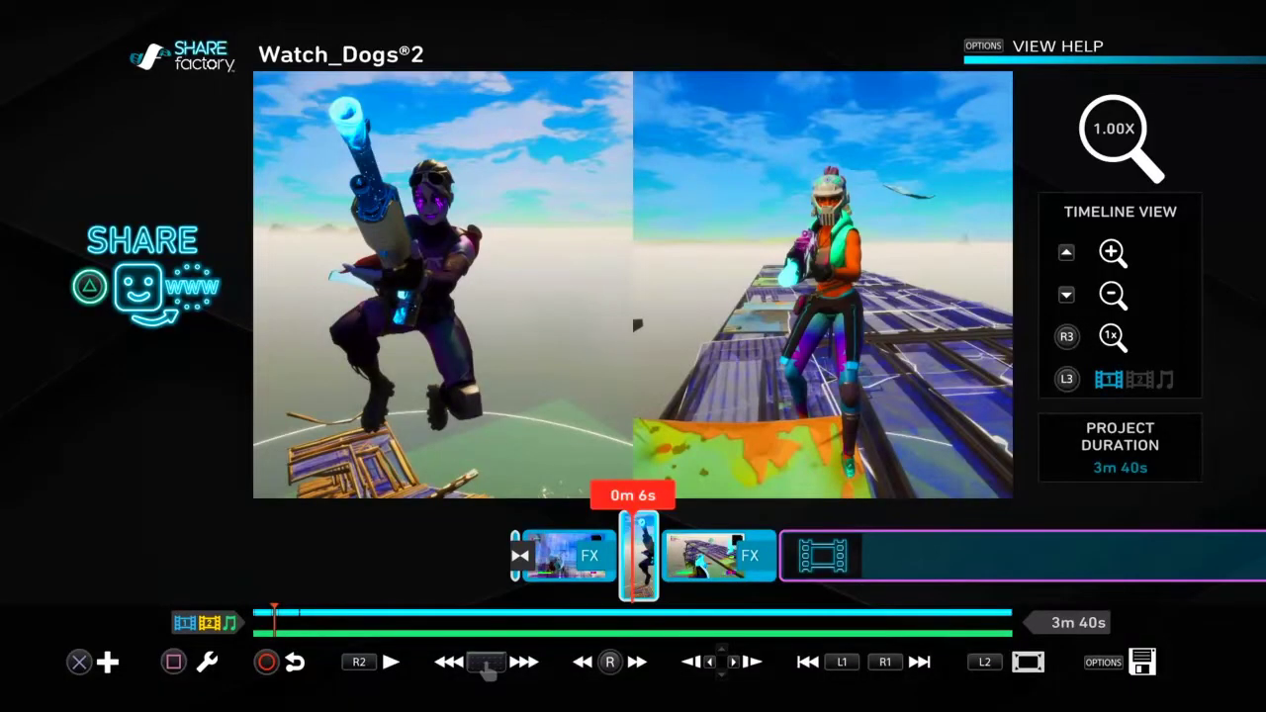
# - Apply the retro scan-line filter to the shortened two-photo clip
pyautogui.press('Return')
pyautogui.press('Return')
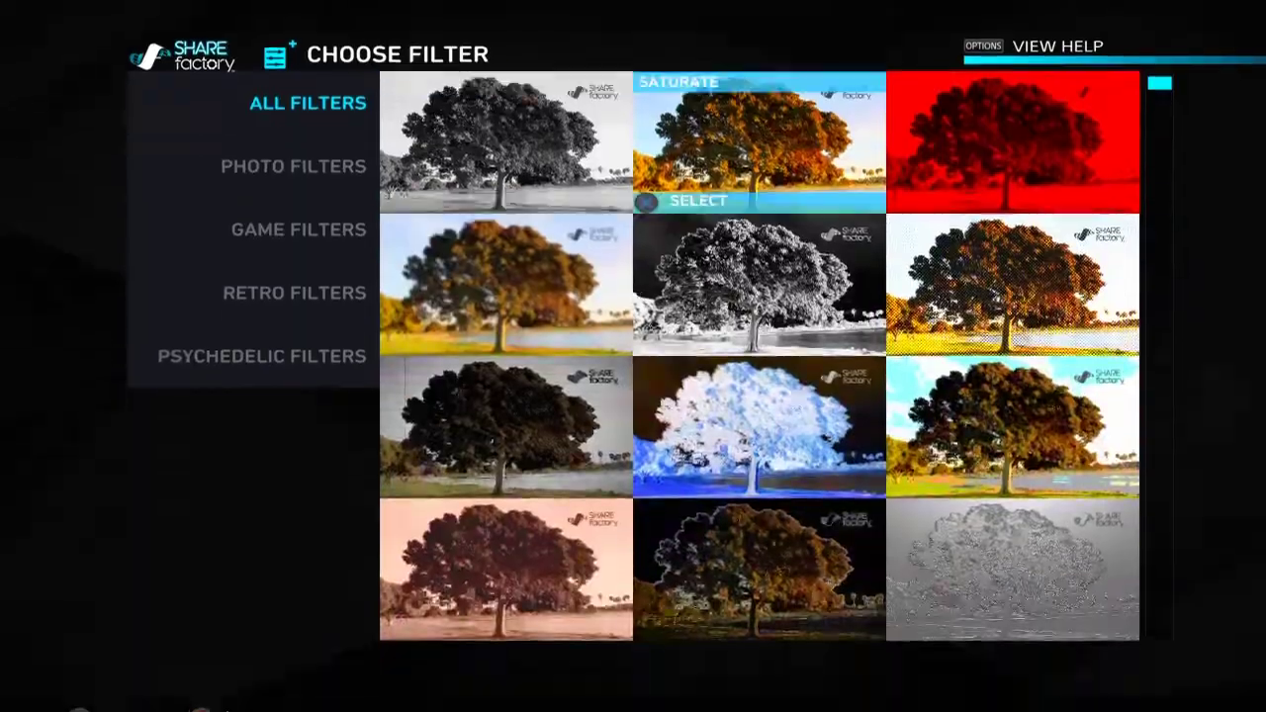
pyautogui.press('Down')
pyautogui.press('Down')
pyautogui.press('Down')
pyautogui.press('Down')
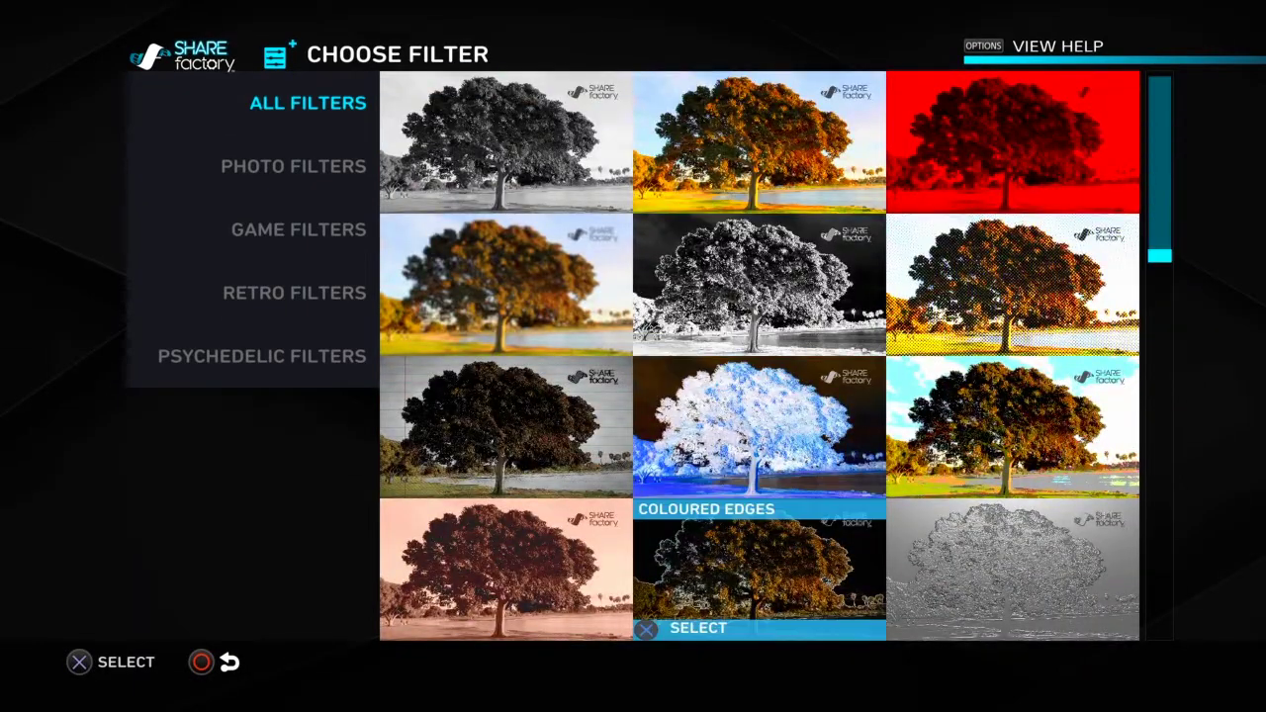
pyautogui.press('Return')
pyautogui.press('Return')
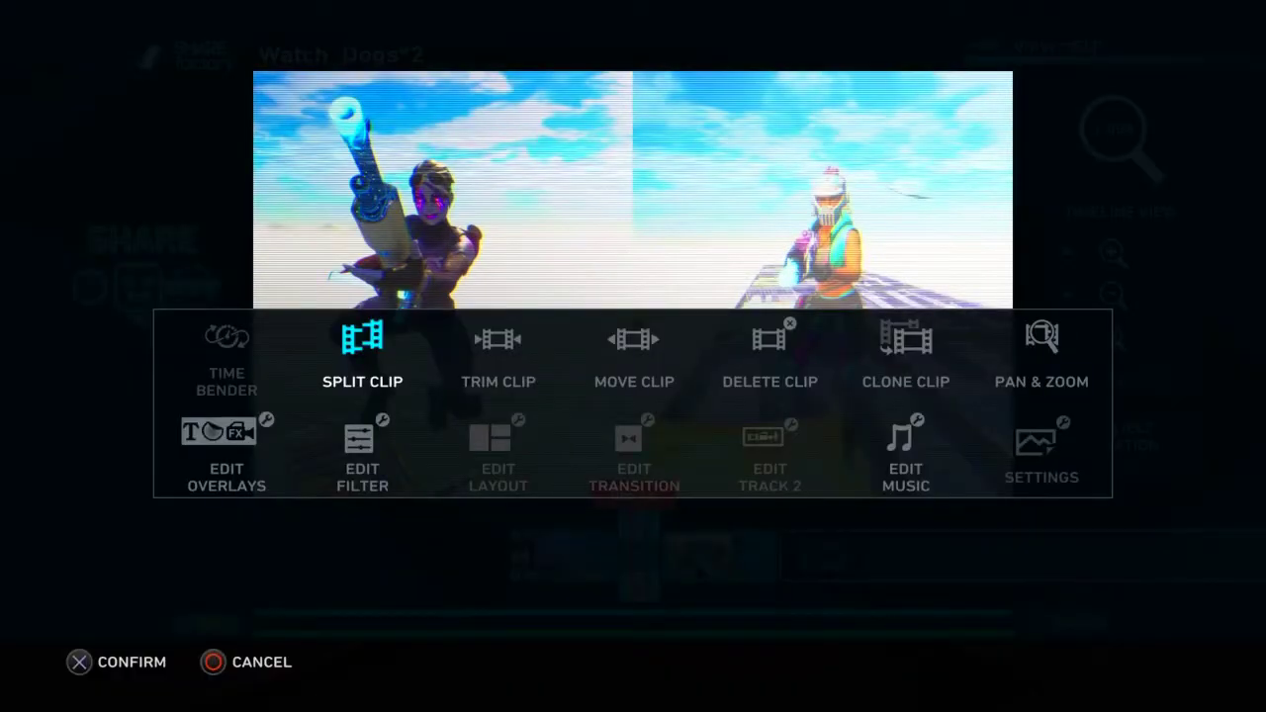
pyautogui.press('Escape')
# - Apply the Aspect 2.40:1 layout to the two-photo clip
pyautogui.press('Return')
pyautogui.press('Right')
pyautogui.press('Return')
pyautogui.press('Down')
pyautogui.press('Down')
pyautogui.press('Right')
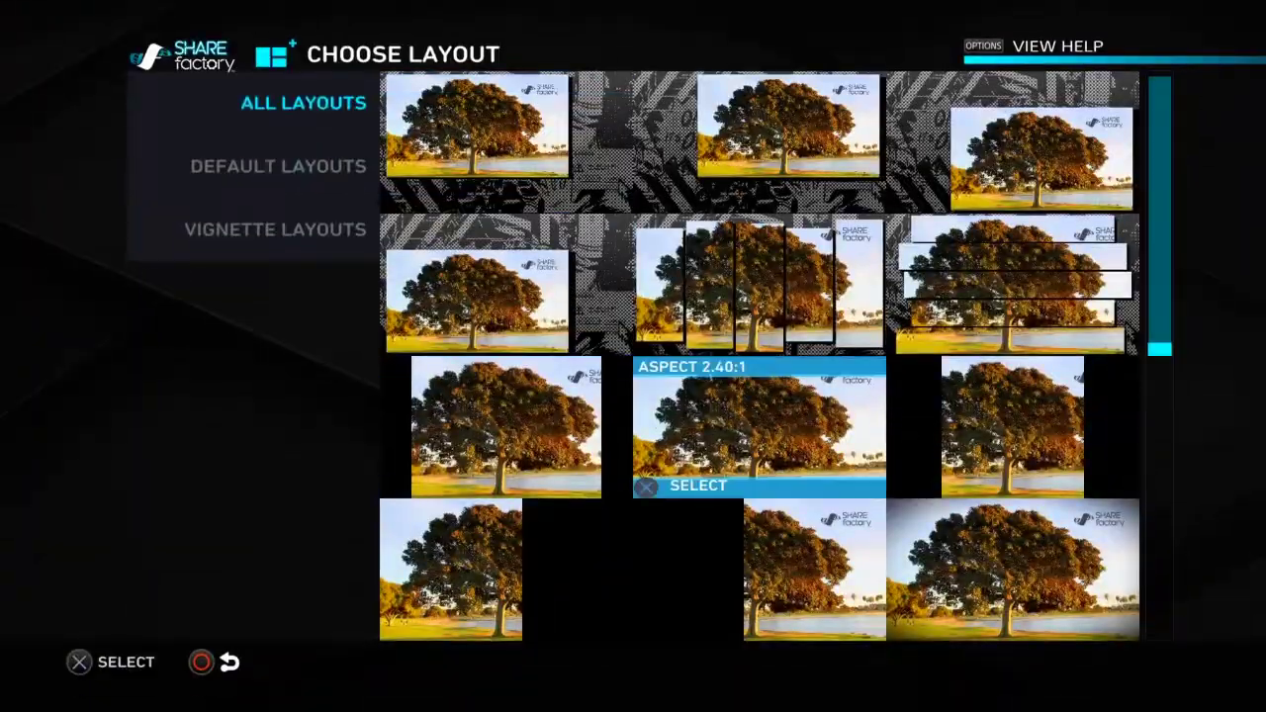
pyautogui.press('Return')
# - Set the Static value of the two-photo clip's filter to 0.00
pyautogui.press('Return')
pyautogui.press('Return')
pyautogui.press('Return')
pyautogui.press('Right')
pyautogui.press('Return')
pyautogui.press('Down')
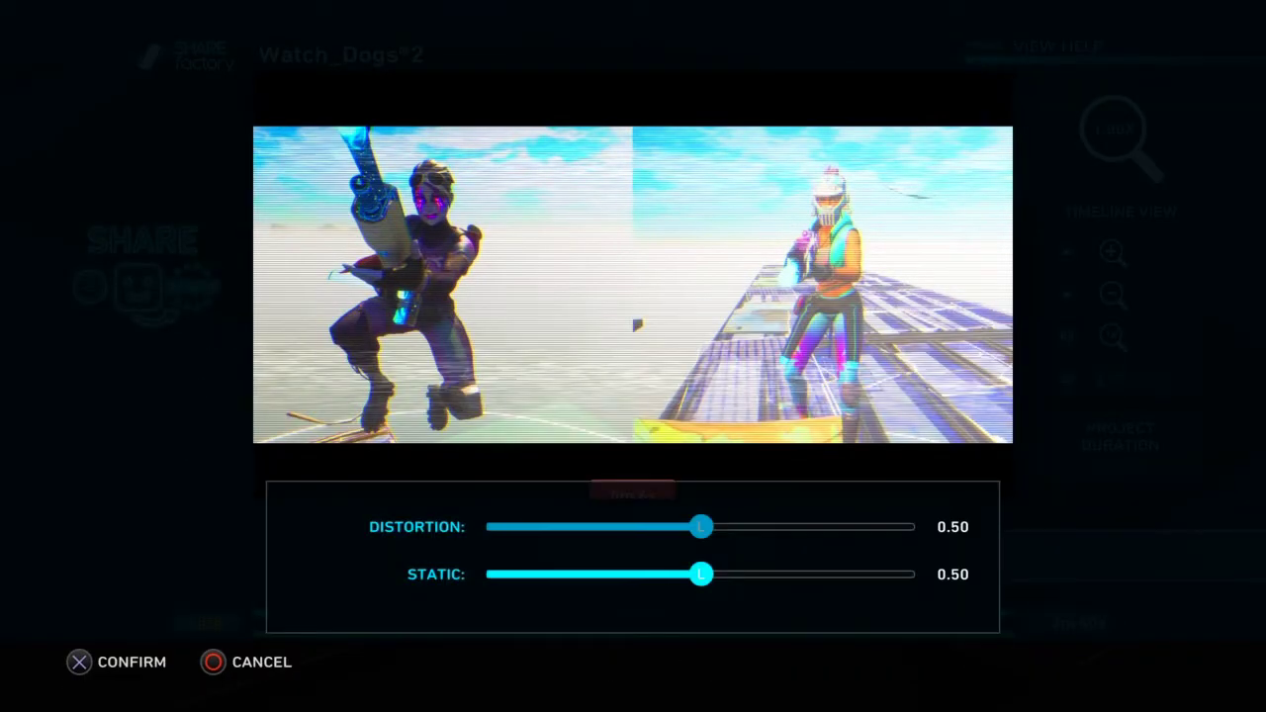
pyautogui.press('Left')
pyautogui.press('Left')
pyautogui.press('Left')
pyautogui.press('Left')
pyautogui.press('Left')
pyautogui.press('Left')
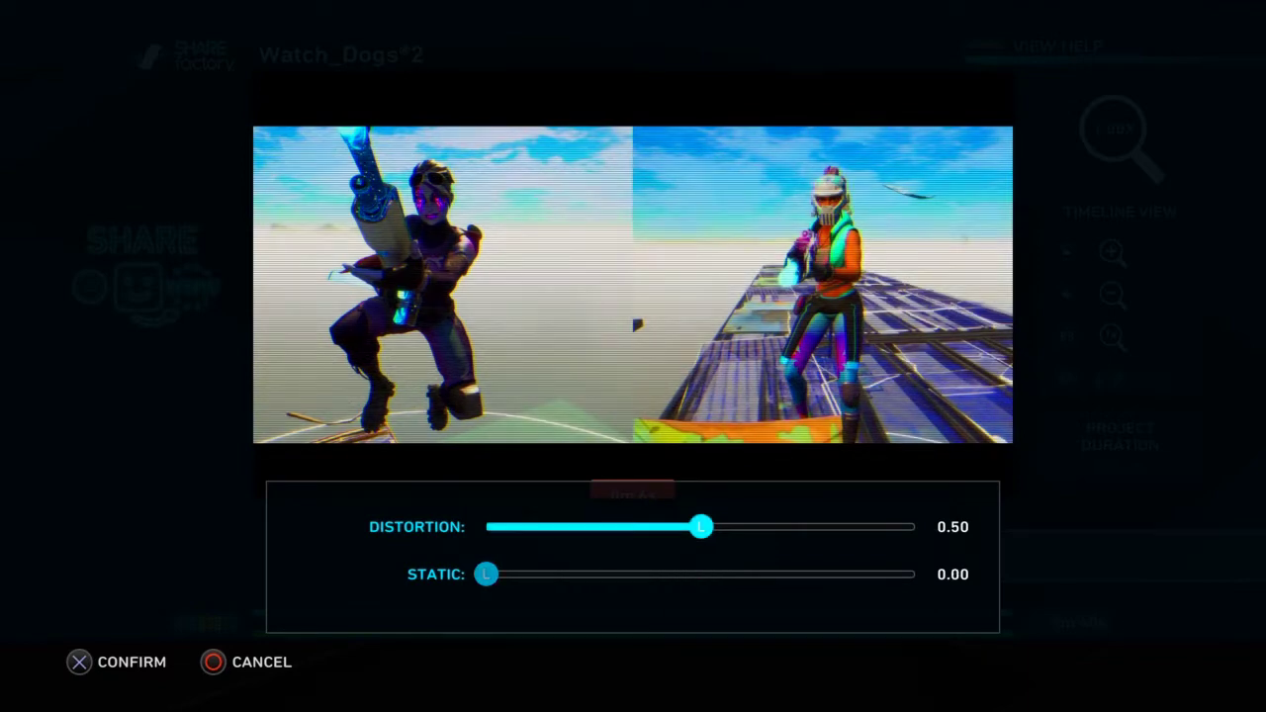
pyautogui.press('Return')
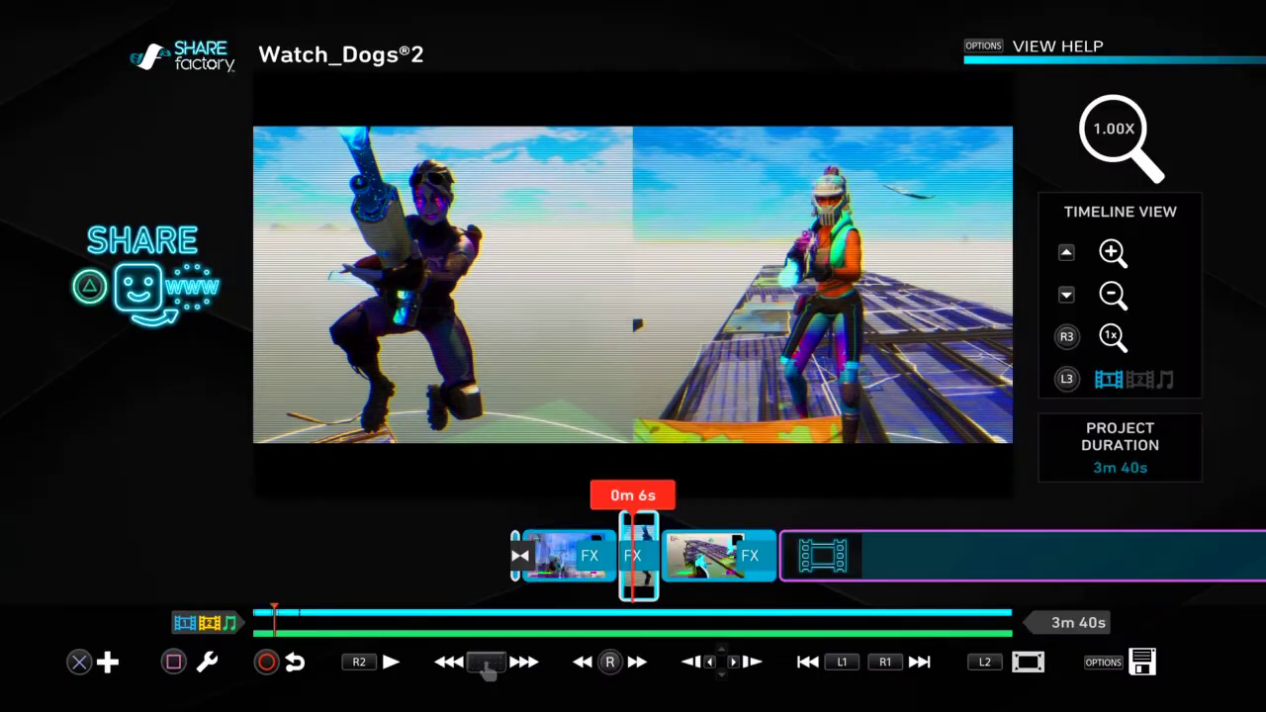
# - Add the camera-shake overlay from the Camera FX category to the two-photo clip
pyautogui.press('Return')
pyautogui.press('Left')
pyautogui.press('Left')
pyautogui.press('Return')
pyautogui.press('Down')
pyautogui.press('Down')
pyautogui.press('Down')
pyautogui.press('Down')
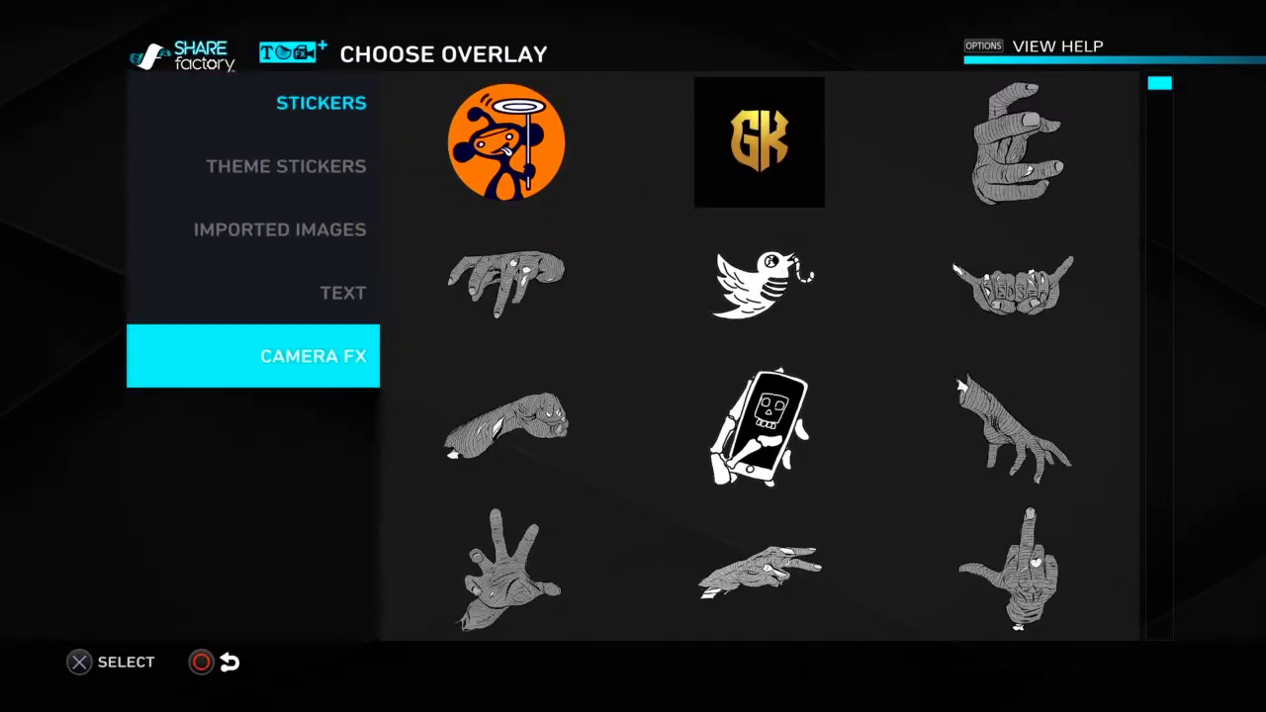
pyautogui.press('Right')
pyautogui.press('Return')
pyautogui.press('Return')
# - Set the intensity of the camera-shake overlay to 0.03
pyautogui.press('Down')
pyautogui.press('Return')
pyautogui.press('Escape')
pyautogui.press('Up')
pyautogui.press('Right')
pyautogui.press('Right')
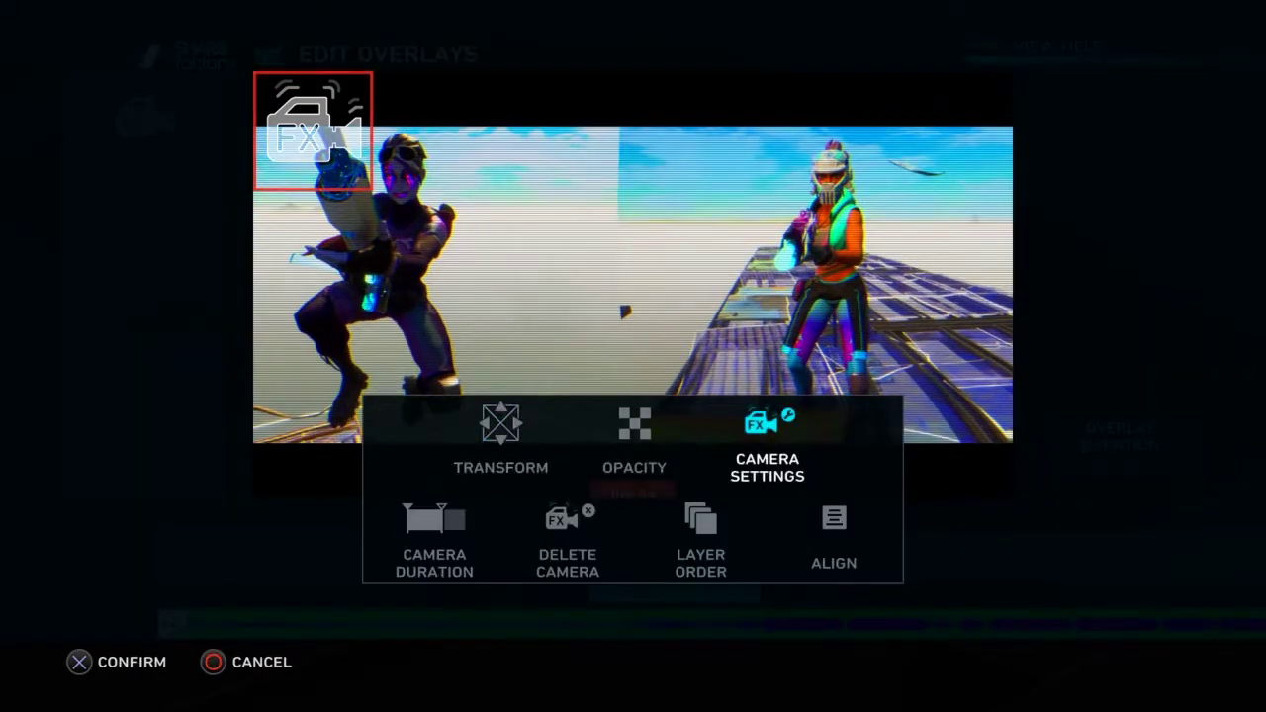
pyautogui.press('Return')
pyautogui.press('Left')
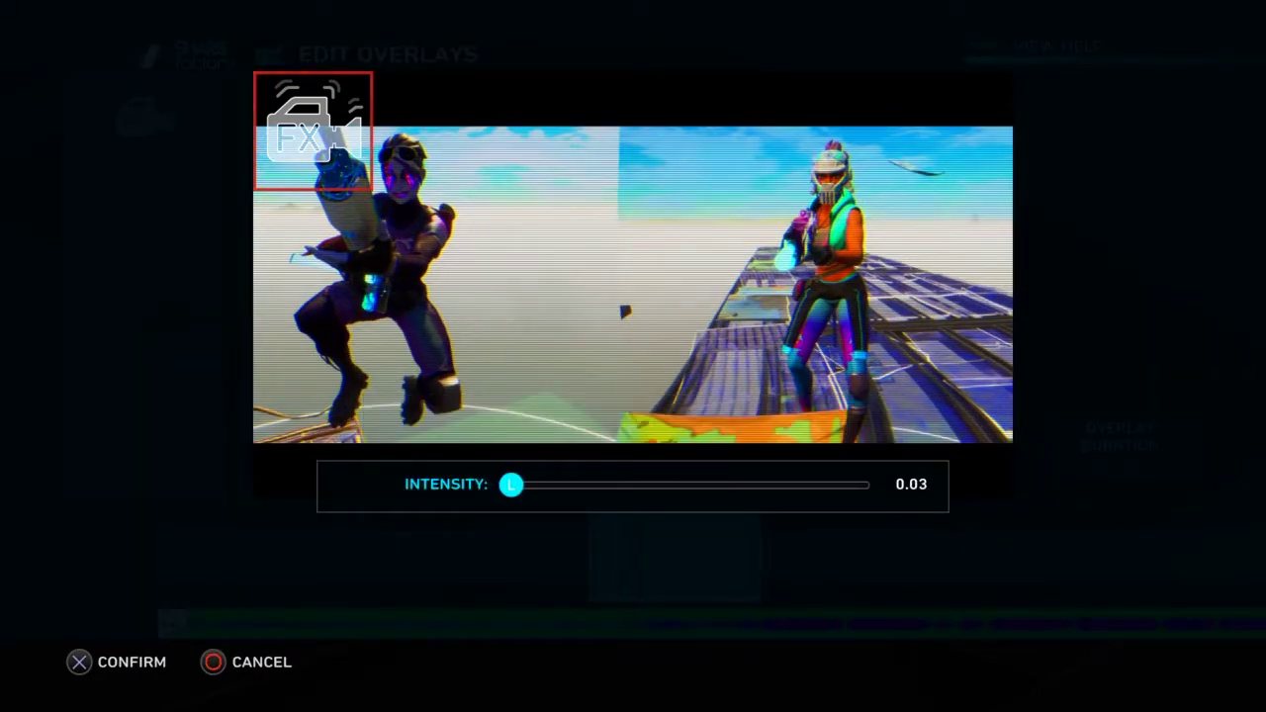
pyautogui.press('Return')
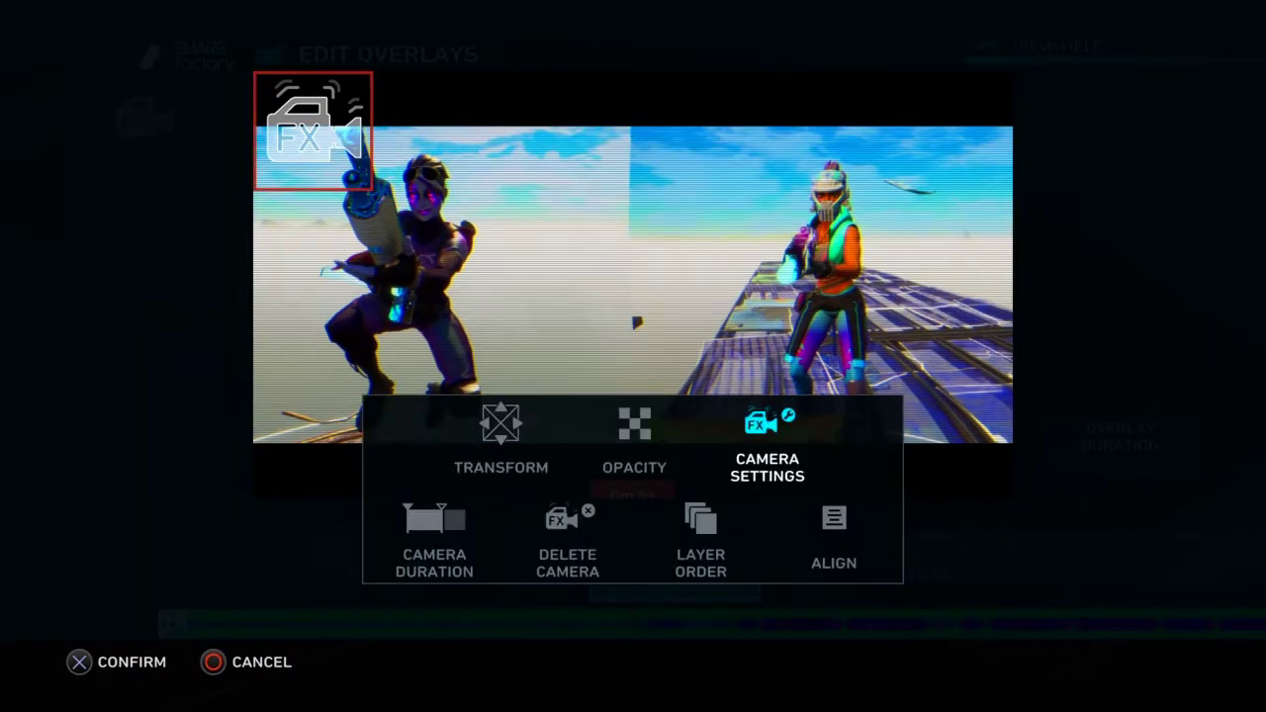
# - Look through the overlay categories from Stickers to Camera FX for further overlays for the two-photo clip
pyautogui.press('Escape')
pyautogui.press('Left')
pyautogui.press('Escape')
pyautogui.press('Return')
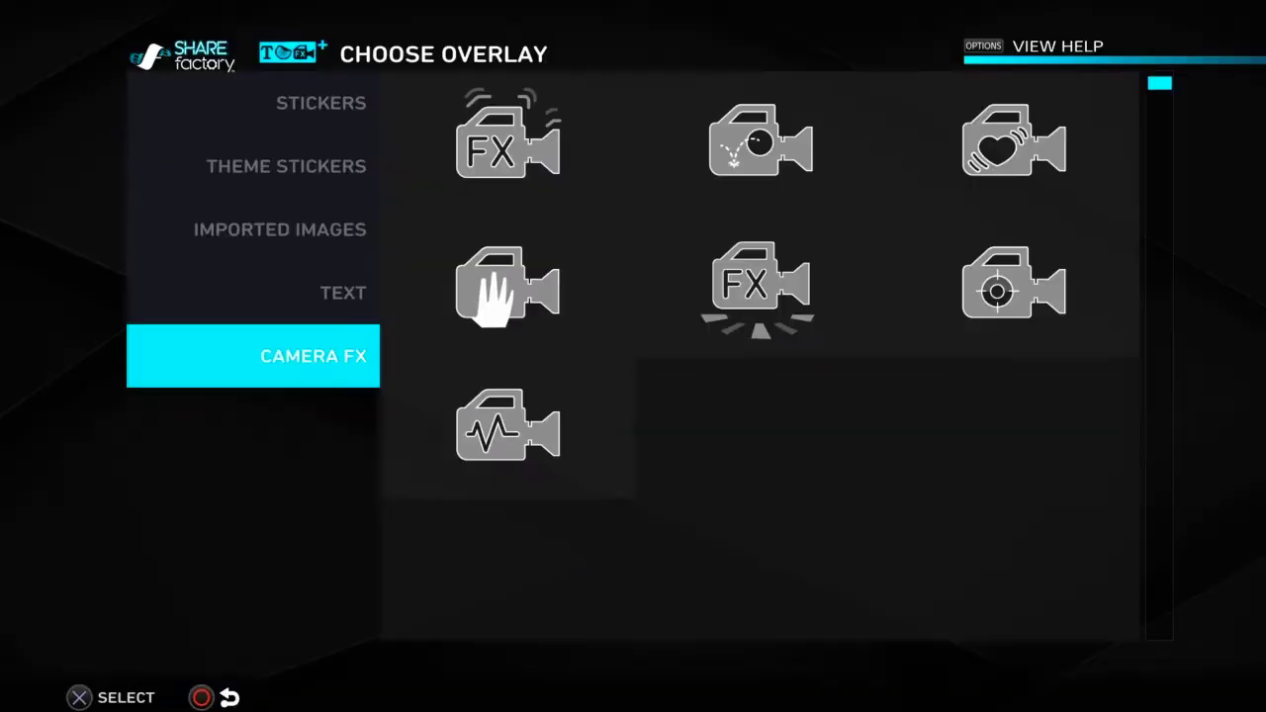
pyautogui.press('Up')
pyautogui.press('Up')
pyautogui.press('Up')
pyautogui.press('Up')
pyautogui.press('Down')
pyautogui.press('Down')
pyautogui.press('Down')
pyautogui.press('Down')
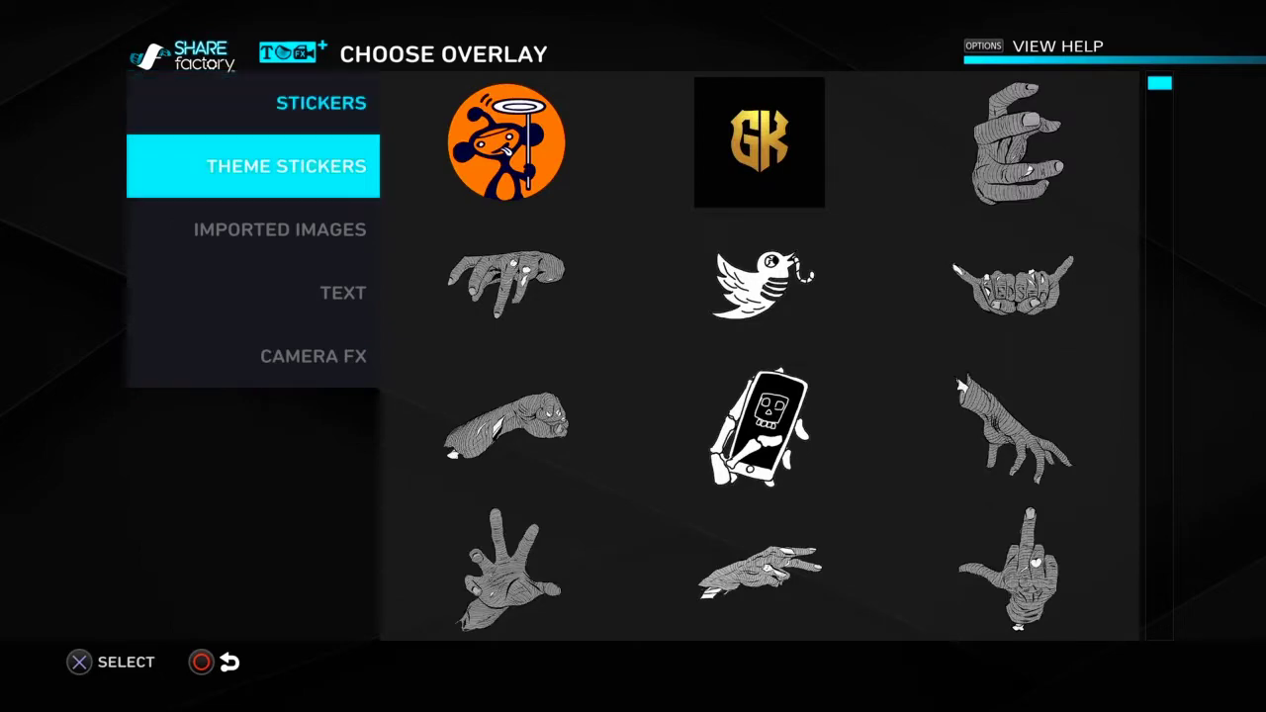
pyautogui.press('Down')
pyautogui.press('Down')
pyautogui.press('Up')
pyautogui.press('Up')
pyautogui.press('Return')
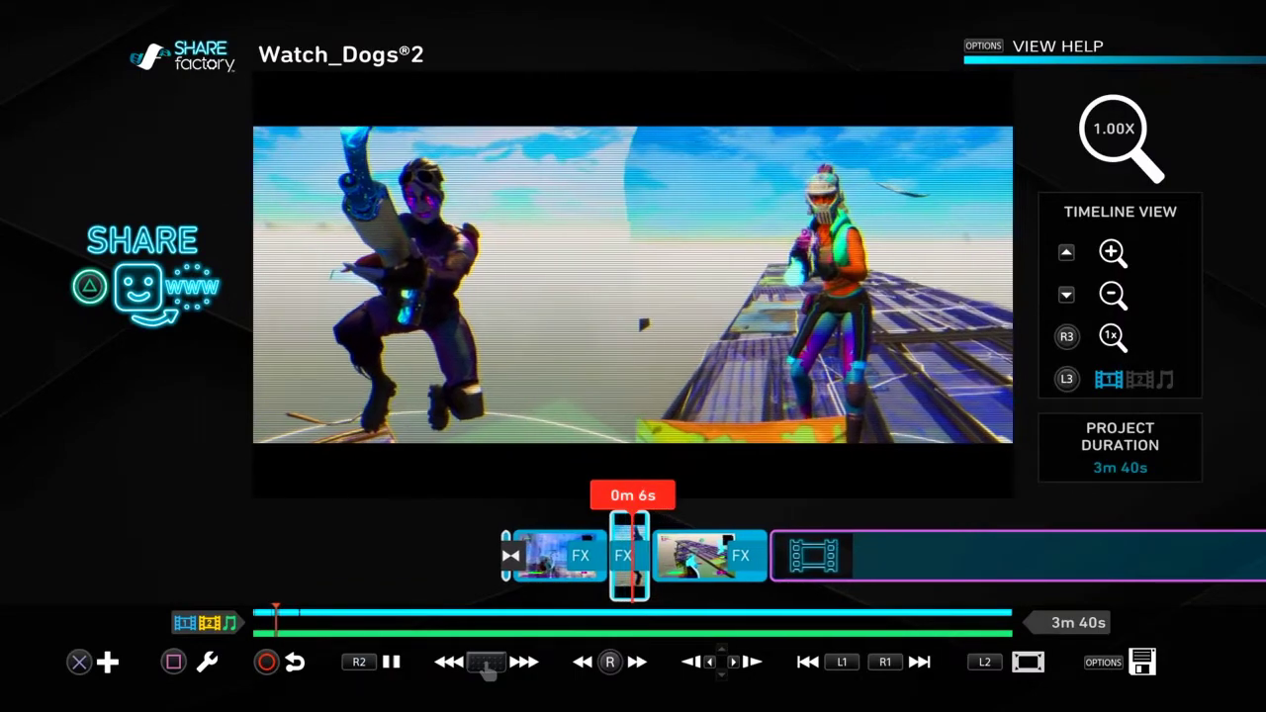
# - Bring up the Track 2 clip library at the start of the two-photo clip, with the clips listed by category
pyautogui.press('Left')
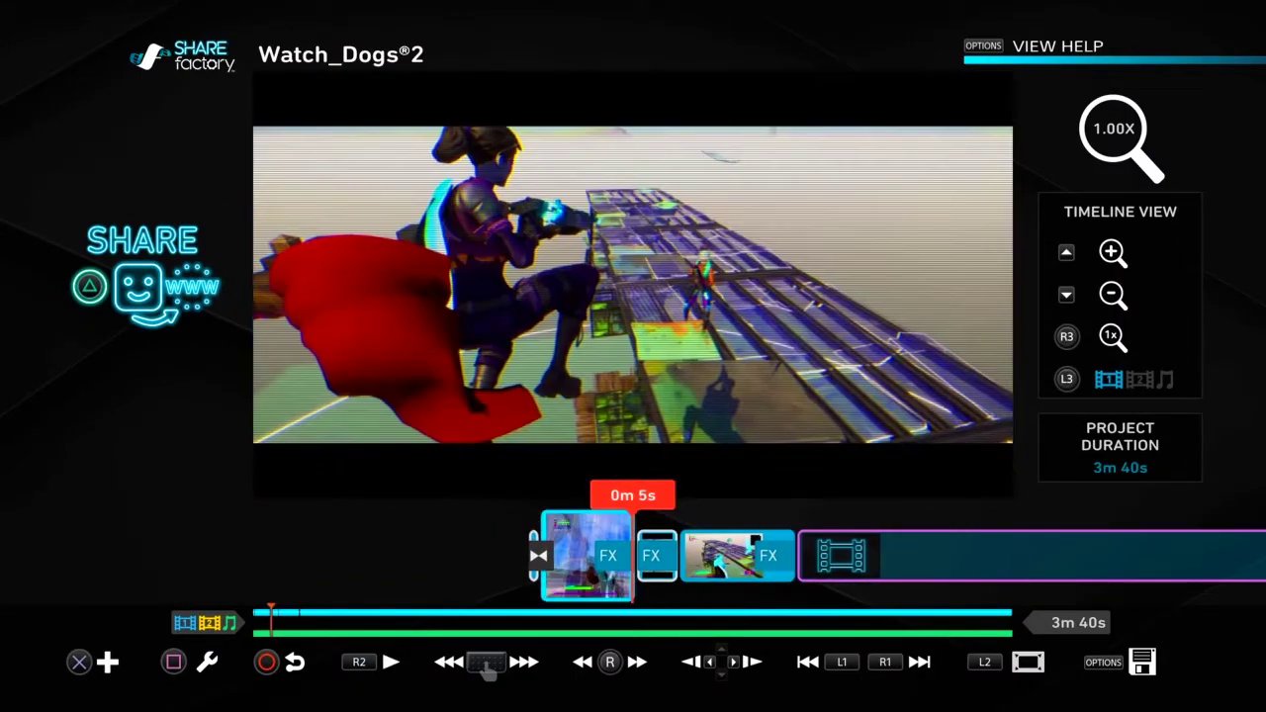
pyautogui.press('Right')
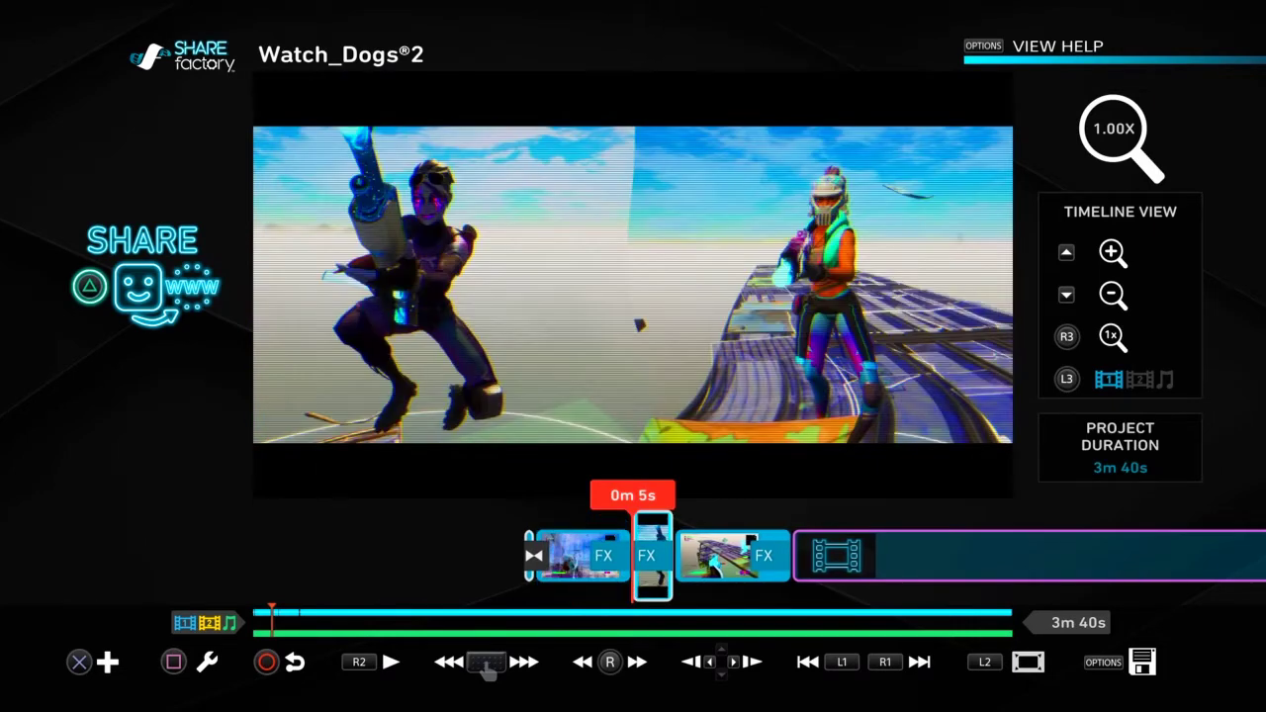
pyautogui.press('Return')
pyautogui.press('Up')
pyautogui.press('Right')
pyautogui.press('Right')
pyautogui.press('Return')
pyautogui.press('Return')
pyautogui.press('Right')
pyautogui.press('Return')
pyautogui.press('Down')
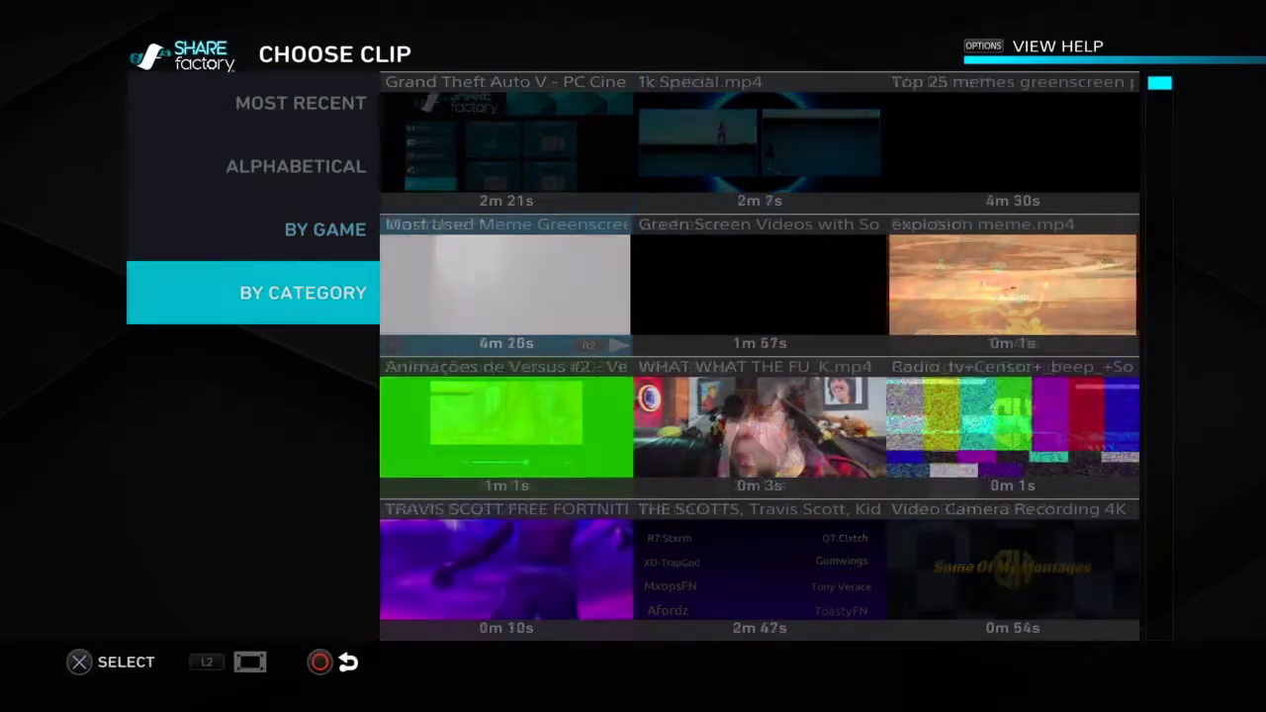
# - Add the K.O. green-screen clip from the library to Track 2 over the two-photo clip
pyautogui.press('Right')
pyautogui.press('Down')
pyautogui.press('Down')
pyautogui.press('Down')
pyautogui.press('Down')
pyautogui.press('Down')
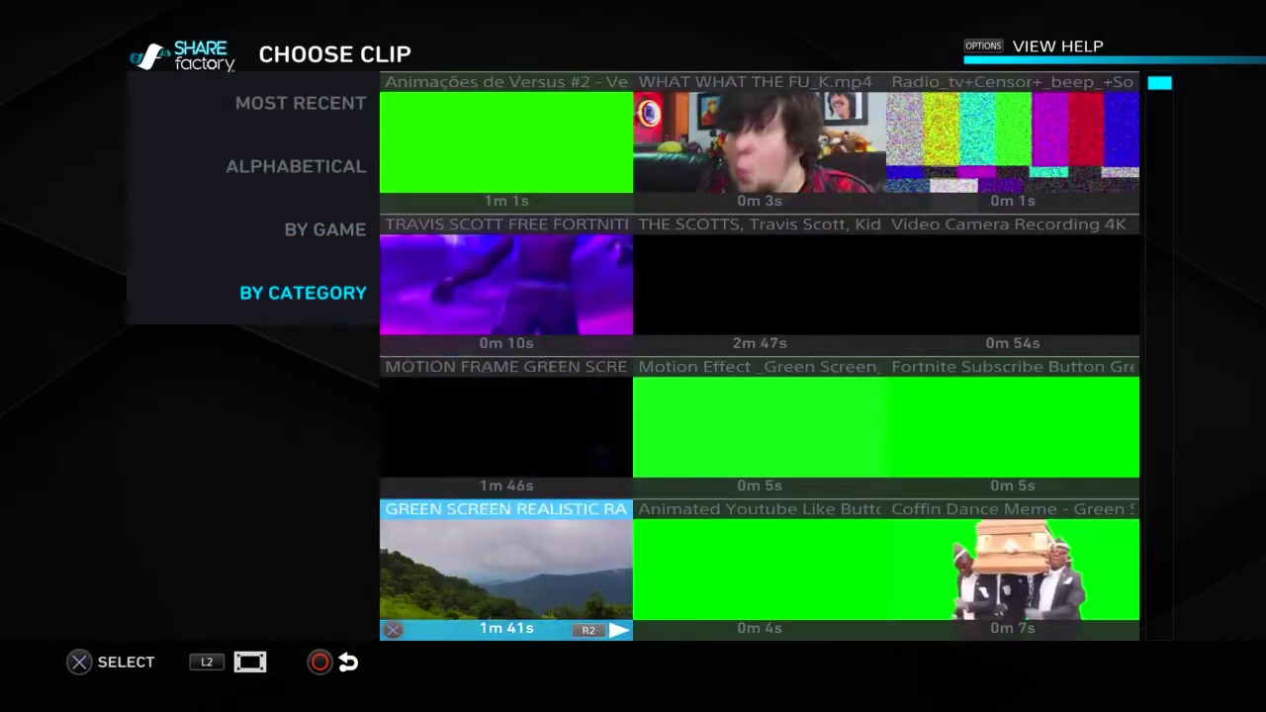
pyautogui.press('Up')
pyautogui.press('Up')
pyautogui.press('Down')
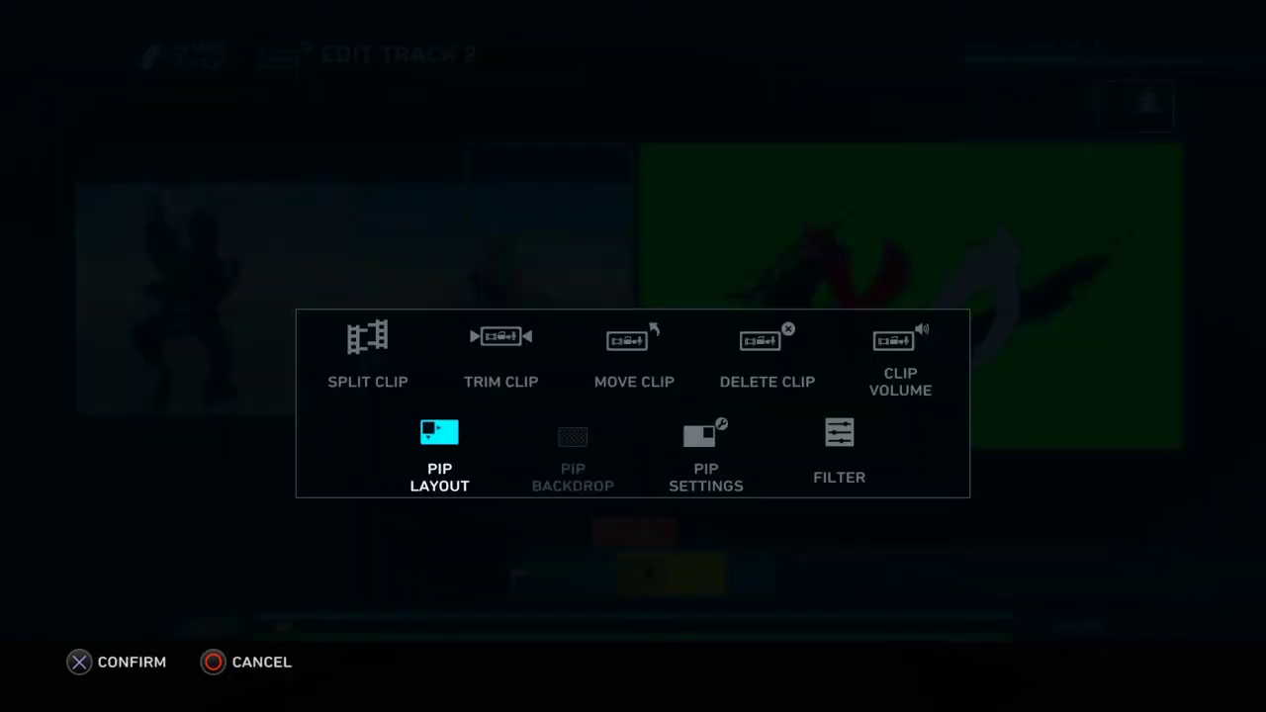
# - Set the clip volume of the K.O. clip on Track 2 to 0%
pyautogui.press('Return')
pyautogui.press('Down')
pyautogui.press('Return')
pyautogui.press('Return')
pyautogui.press('Left')
pyautogui.press('Return')
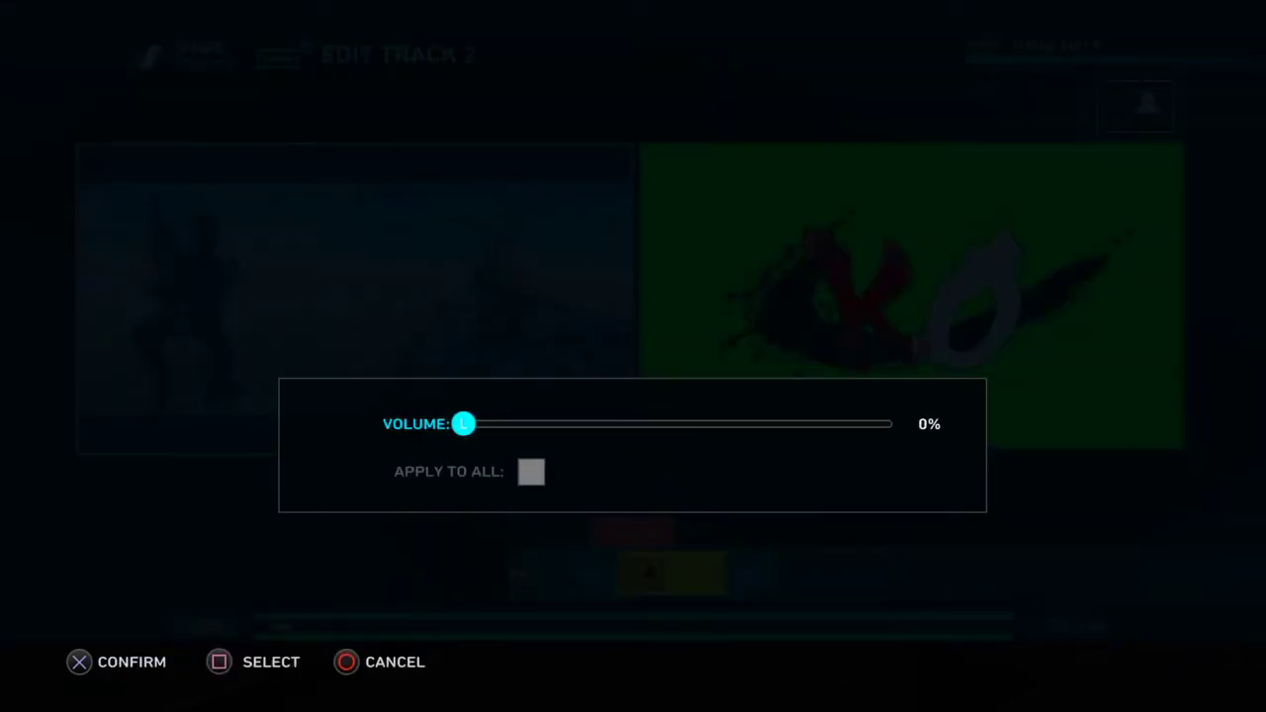
pyautogui.press('Return')
pyautogui.press('Return')
pyautogui.press('Escape')
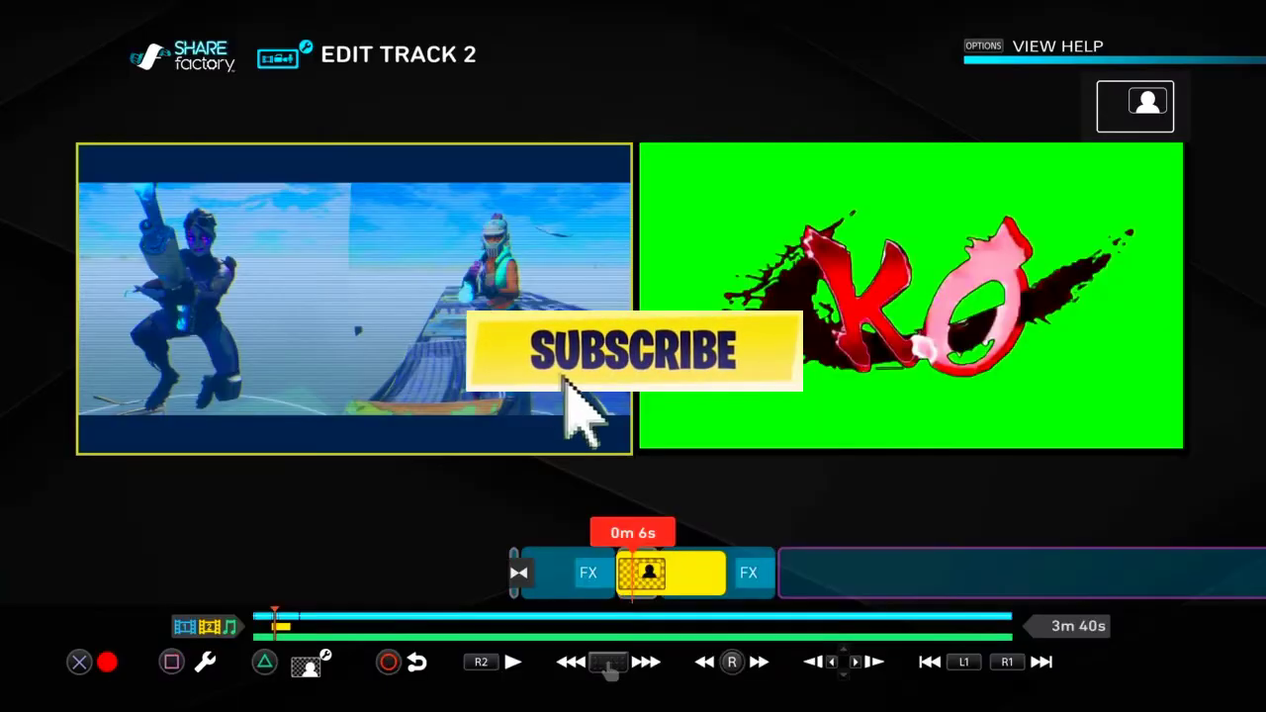
pyautogui.press('Return')
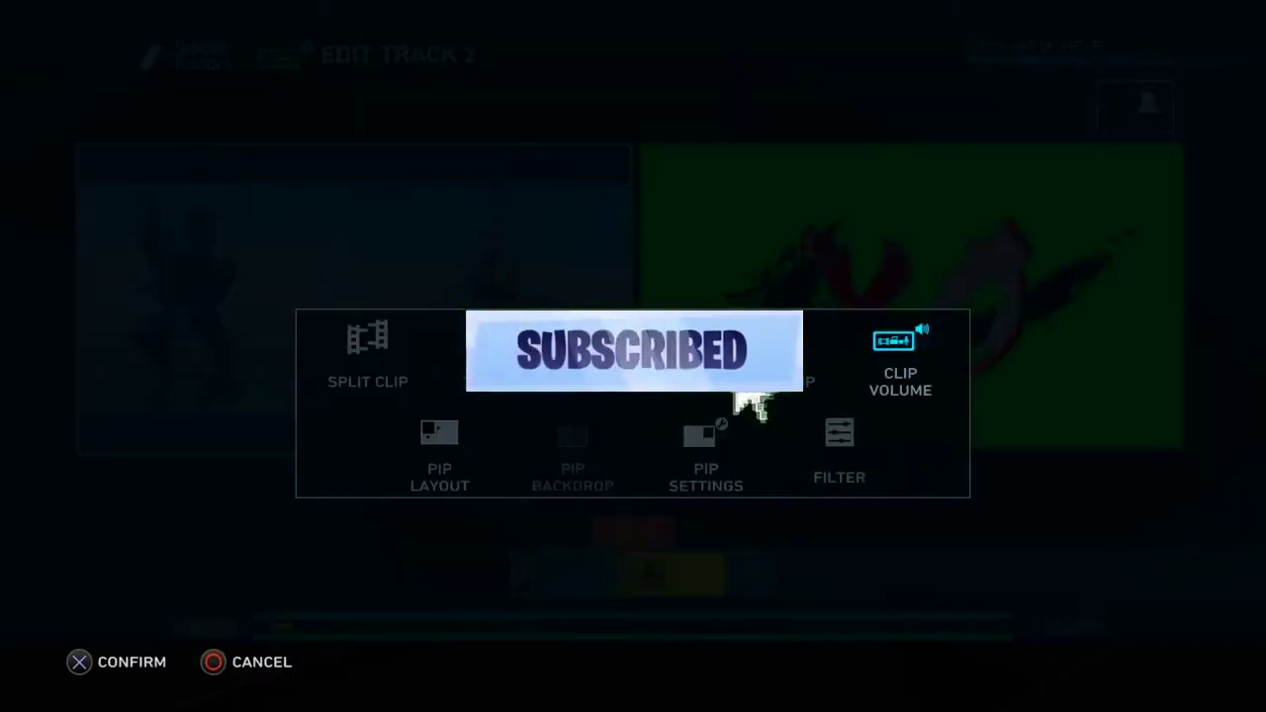
pyautogui.press('Return')
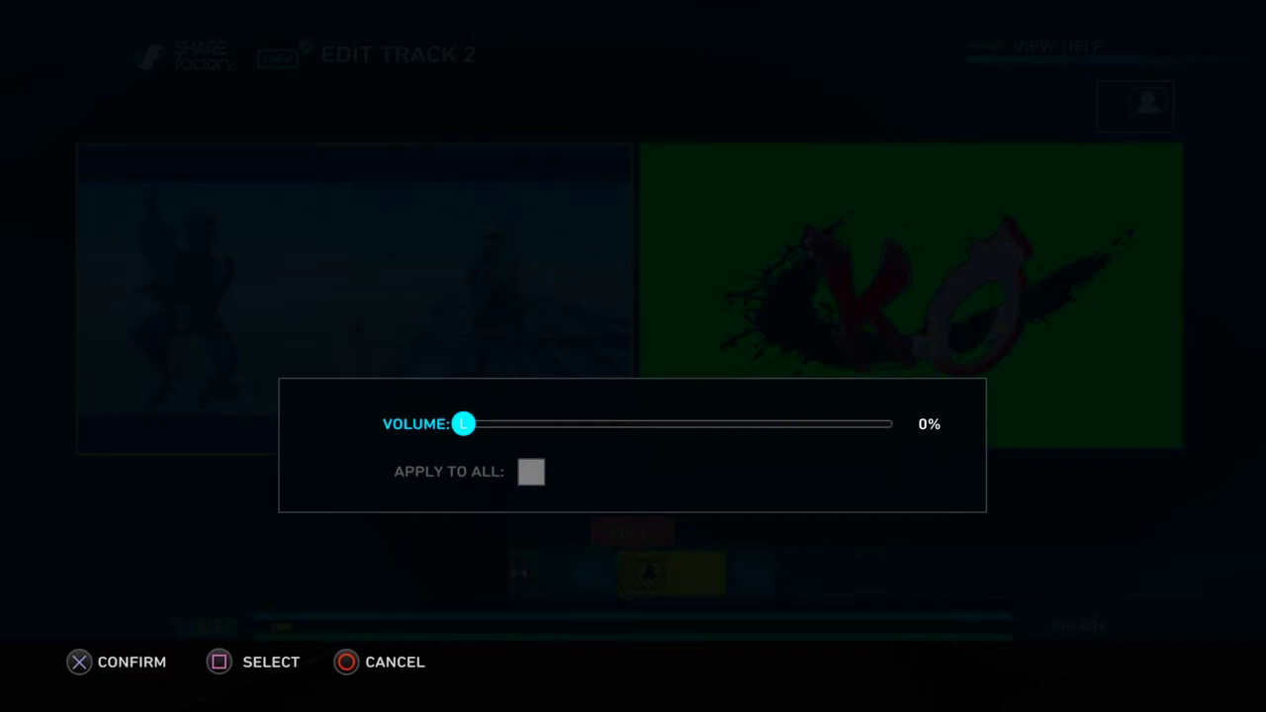
pyautogui.press('Return')
pyautogui.press('Return')
# - Add a filter to the K.O. clip on Track 2
pyautogui.press('Down')
pyautogui.press('Return')
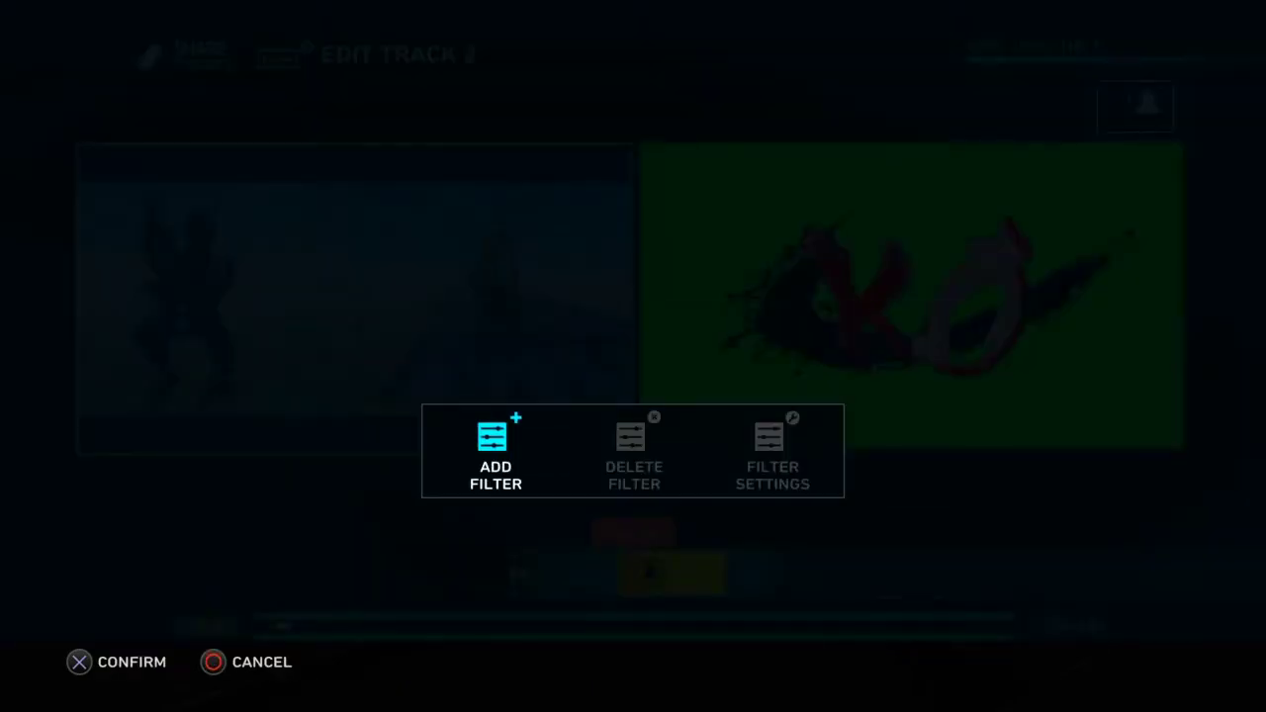
pyautogui.press('Return')
pyautogui.press('Return')
pyautogui.press('Return')
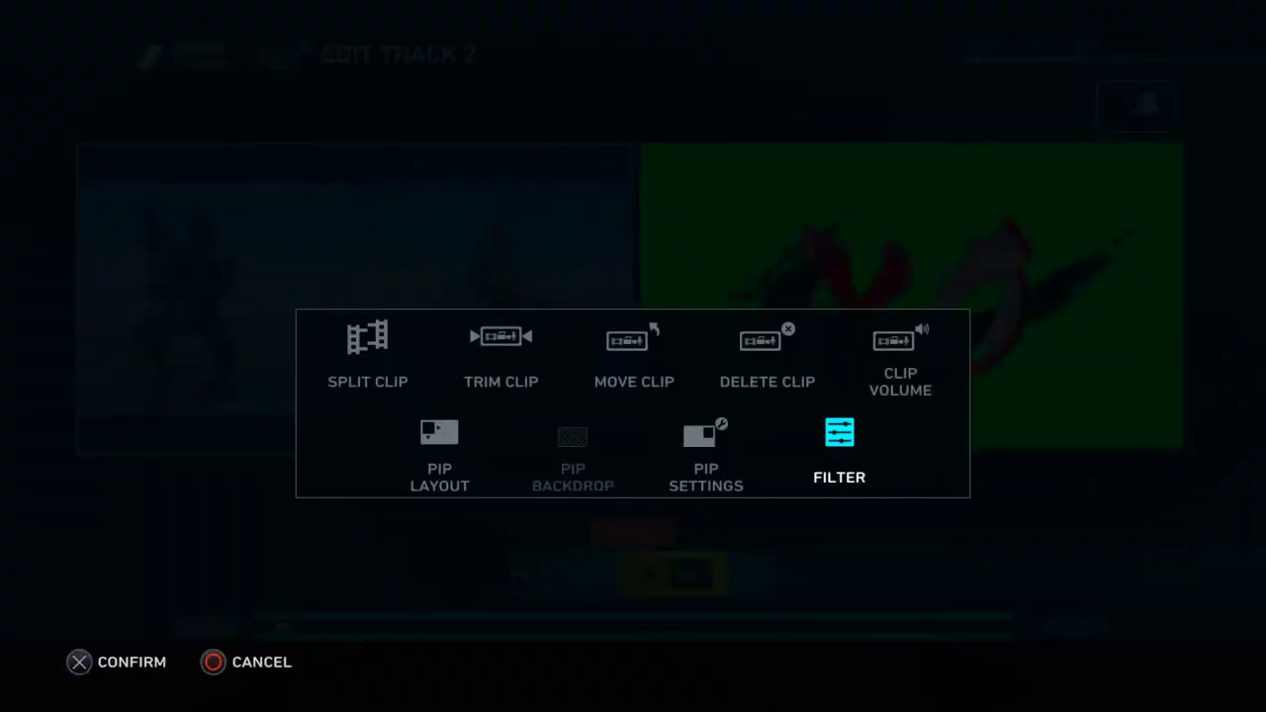
# - Set the intensity of the K.O. clip's filter to 0.71
pyautogui.press('Return')
pyautogui.press('Right')
pyautogui.press('Right')
pyautogui.press('Return')
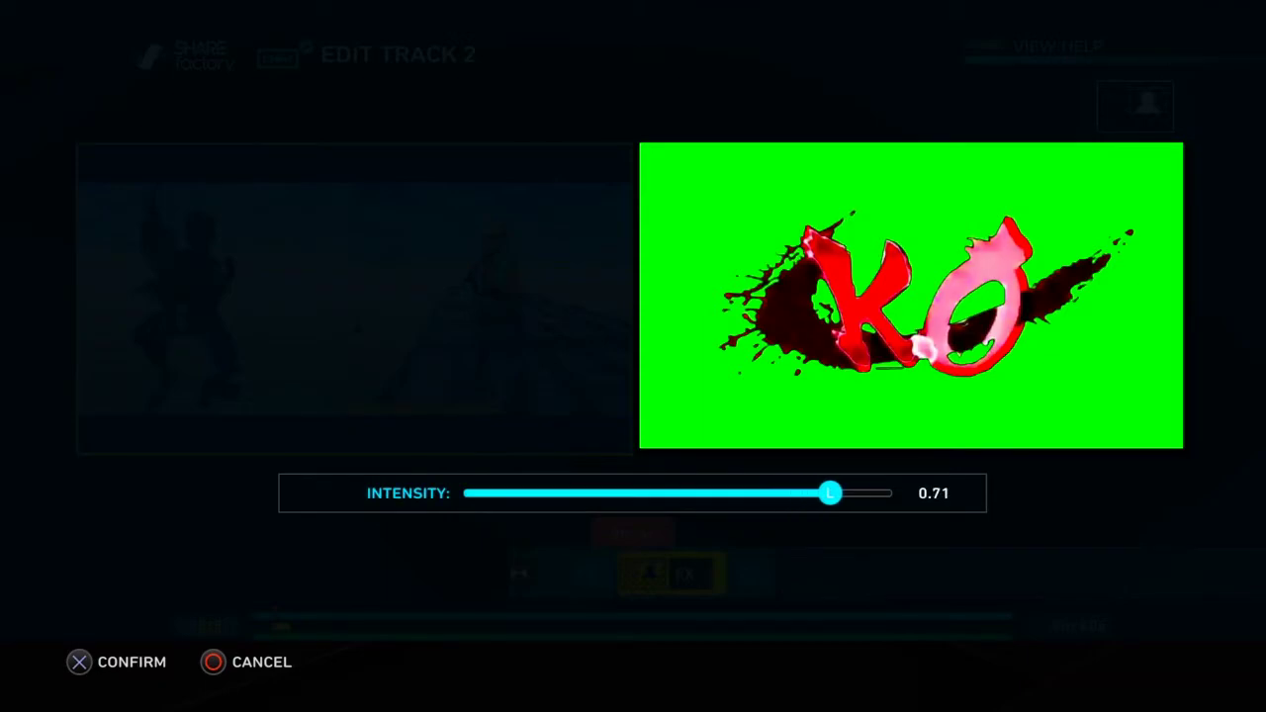
pyautogui.press('Return')
pyautogui.press('Escape')
pyautogui.press('Escape')
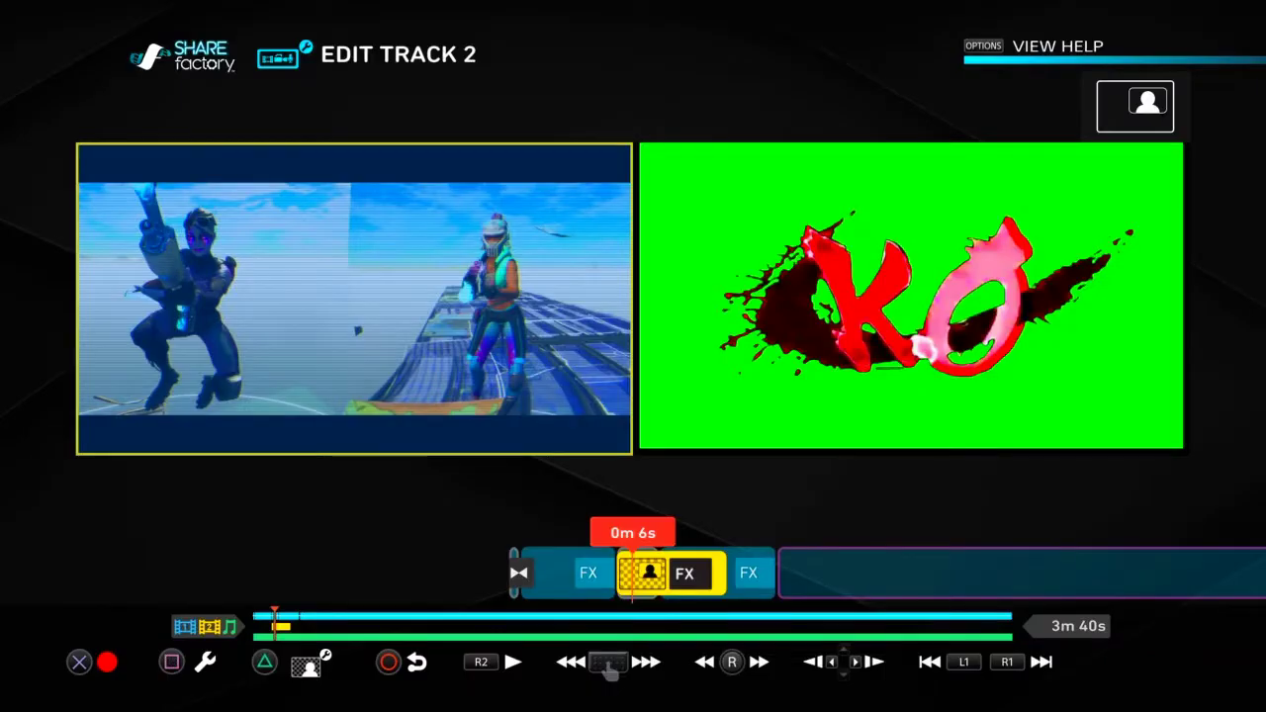
# - Set the picture-in-picture mode of the K.O. clip to Green Screen
pyautogui.press('Return')
pyautogui.press('Right')
pyautogui.press('Right')
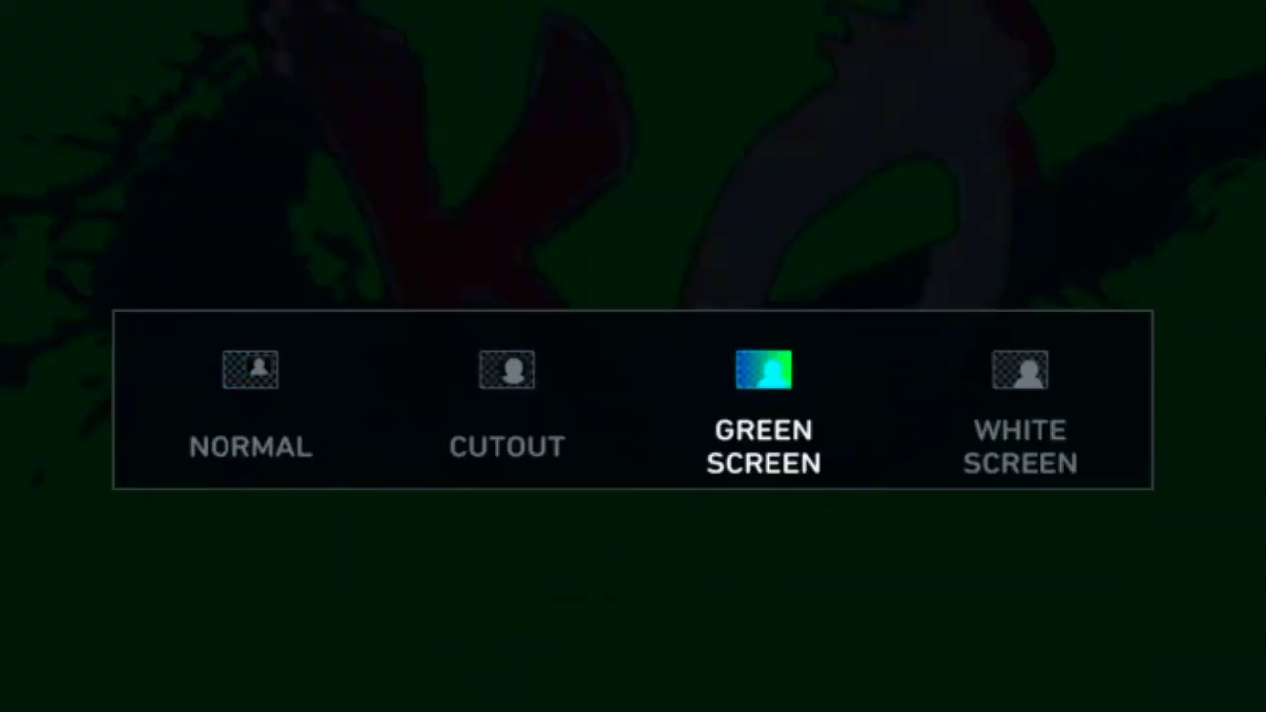
pyautogui.press('Return')
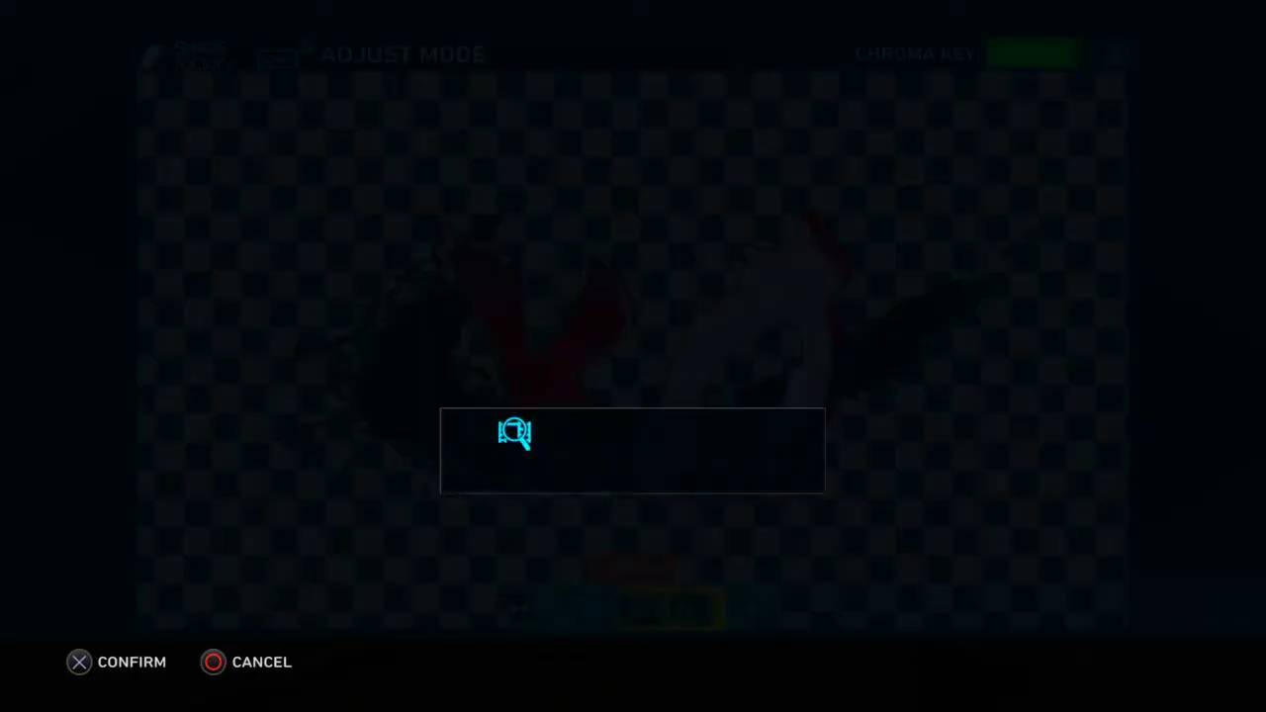
# - Adjust the K.O. clip's chroma key to a tolerance of 1.00 and a feathering of 0.75
pyautogui.press('Return')
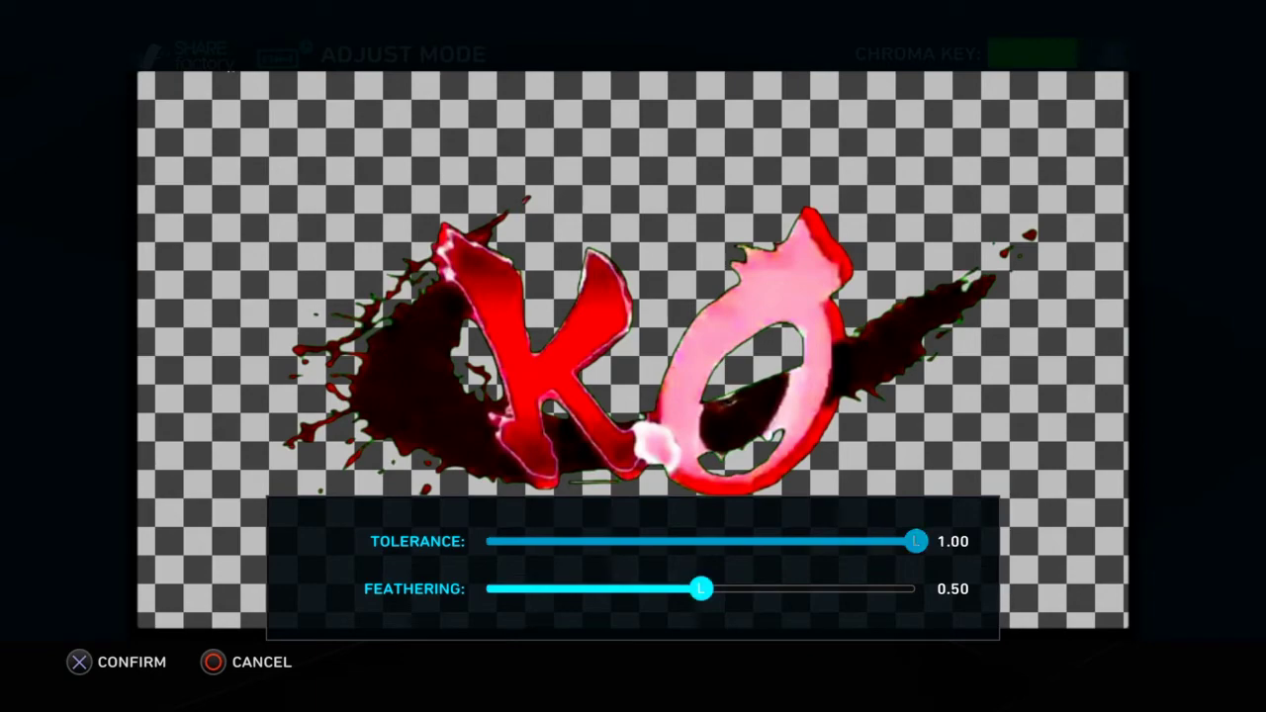
pyautogui.press('Down')
pyautogui.press('Left')
pyautogui.press('Right')
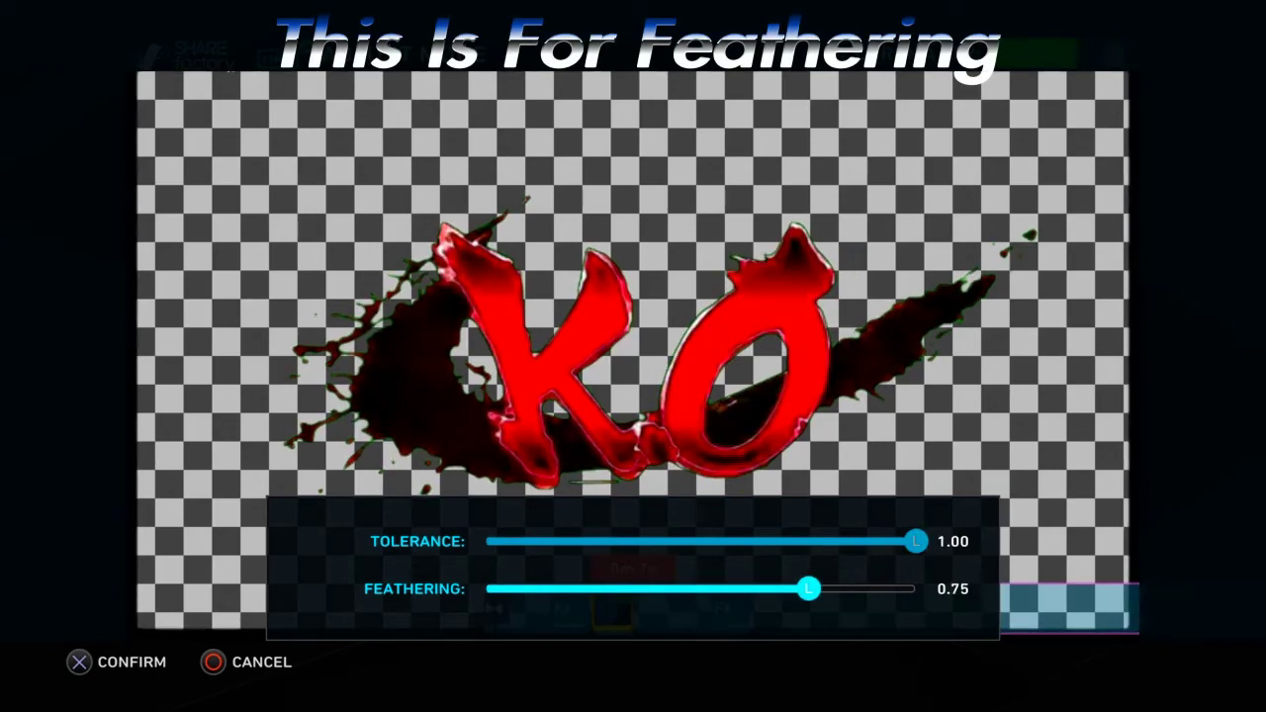